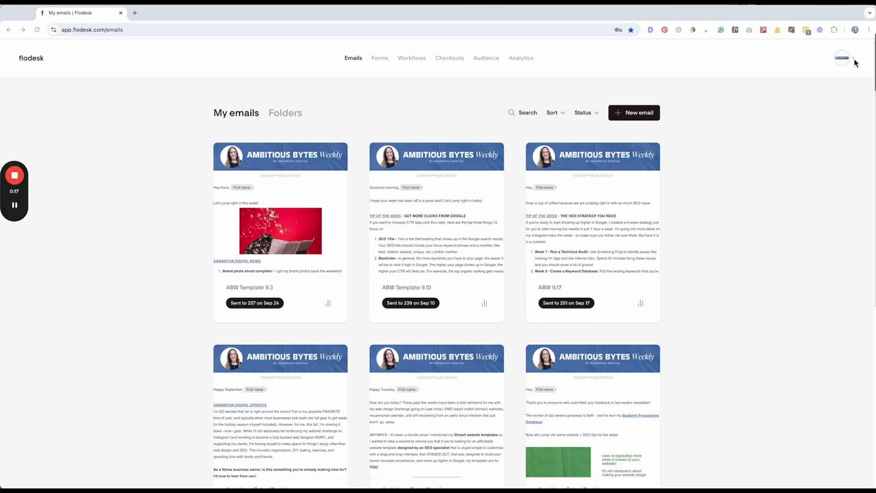
Open the account settings and review the account details, the Flodesk handle and the timezone
{"action": "left_click", "coordinate": [855, 64]}
{"action": "left_click", "coordinate": [799, 76]}
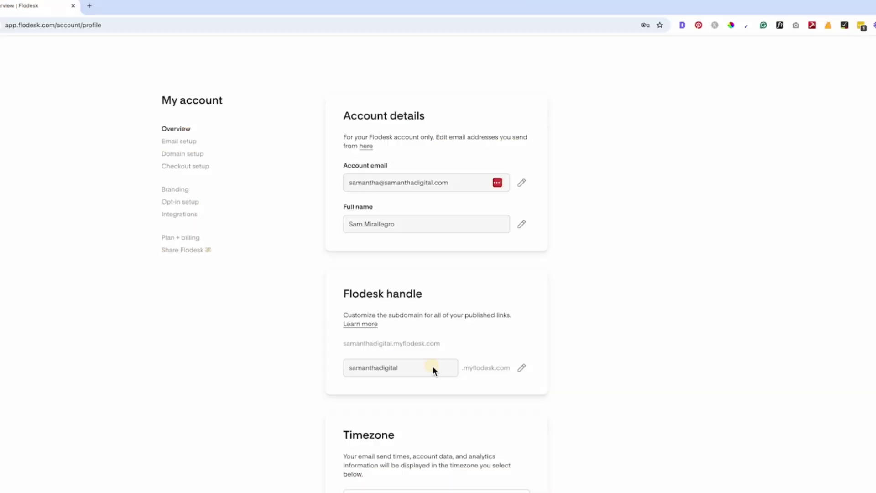
{"action": "double_click", "coordinate": [433, 366]}
{"action": "scroll", "coordinate": [501, 391], "scroll_direction": "down", "scroll_amount": 1}
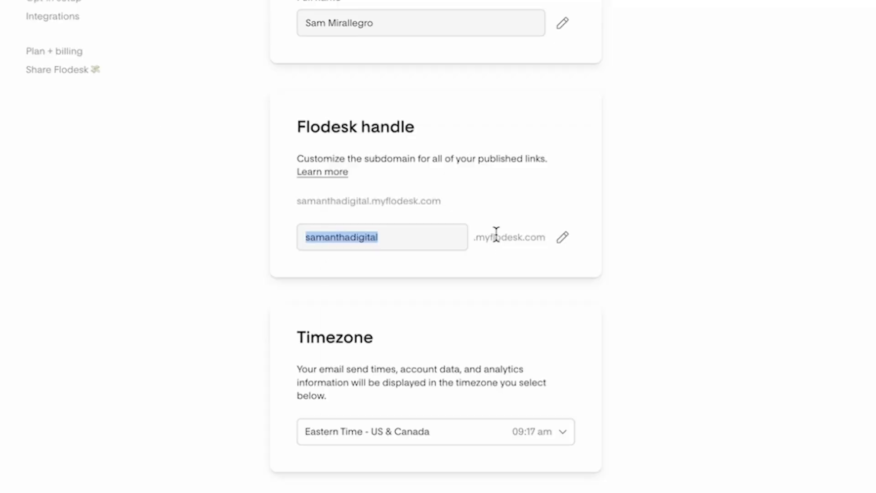
{"action": "scroll", "coordinate": [415, 369], "scroll_direction": "down", "scroll_amount": 3}
{"action": "scroll", "coordinate": [344, 413], "scroll_direction": "up", "scroll_amount": 1}
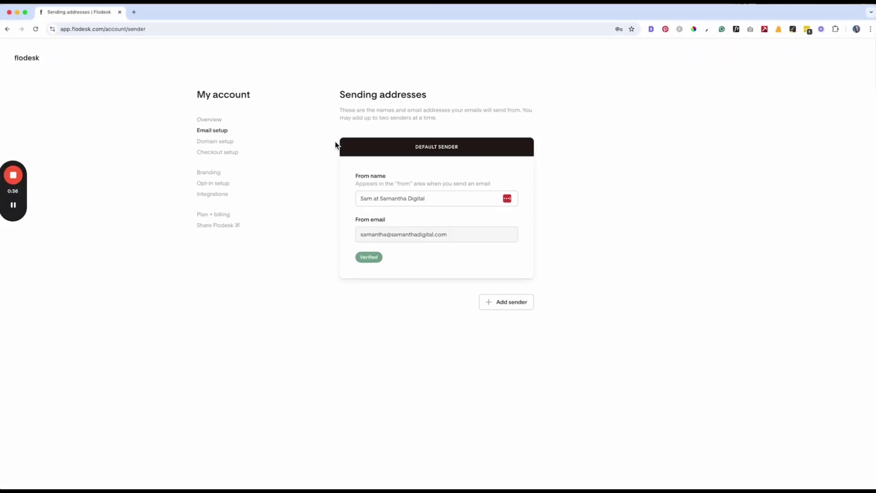
Check the default sender's From name and From email in the email setup
{"action": "double_click", "coordinate": [413, 198]}
{"action": "double_click", "coordinate": [365, 198]}
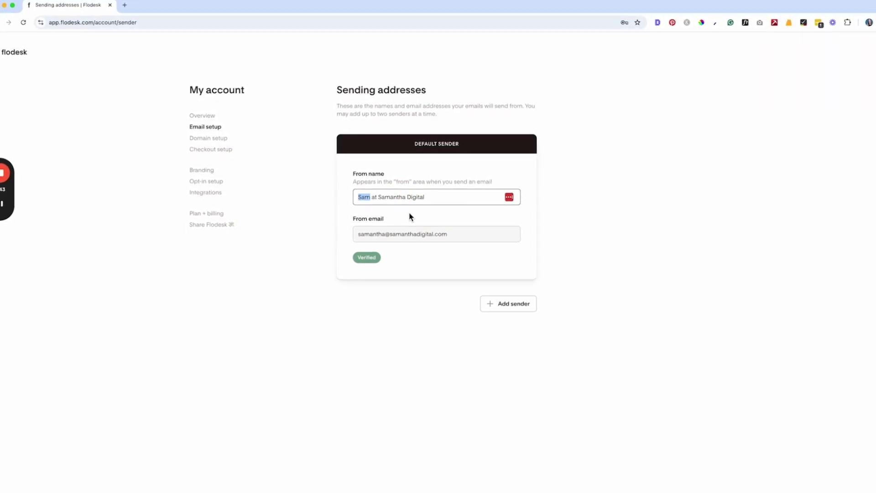
{"action": "left_click", "coordinate": [403, 245]}
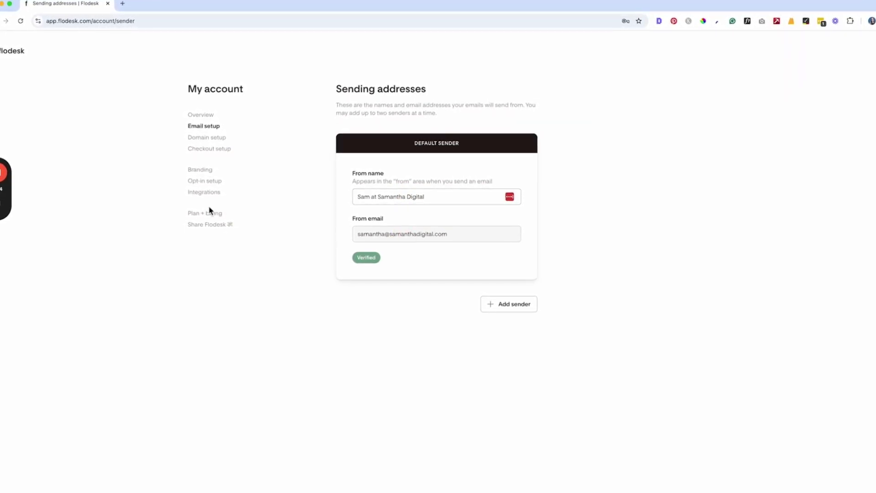
Review the domain authentication settings and the checkout setup with its Stripe connection and Terms & Conditions
{"action": "left_click", "coordinate": [215, 137]}
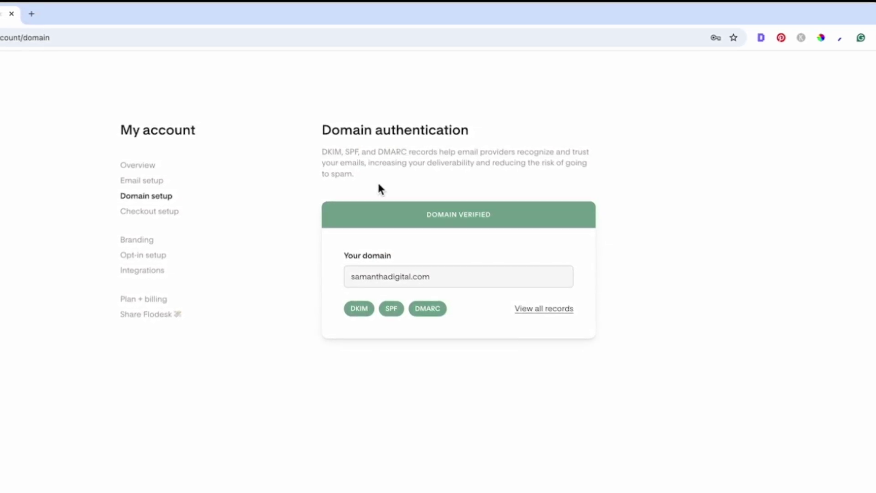
{"action": "left_click", "coordinate": [152, 208]}
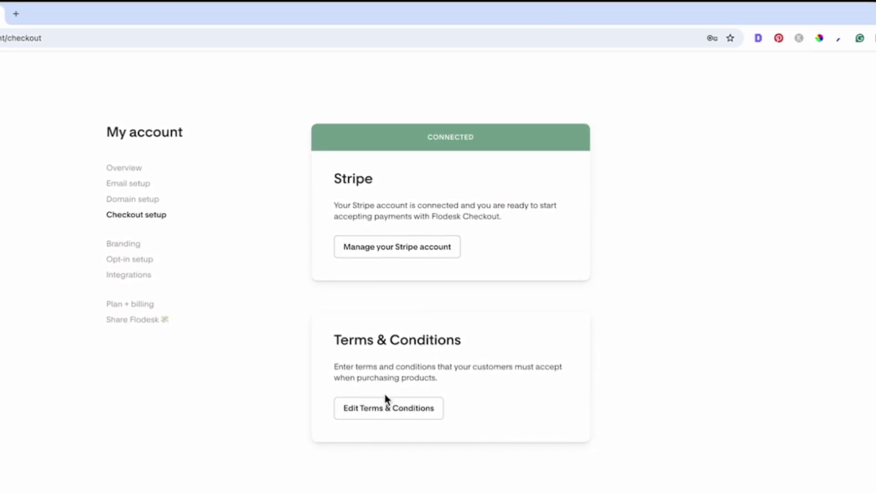
{"action": "left_click_drag", "start_coordinate": [453, 415], "coordinate": [305, 328]}
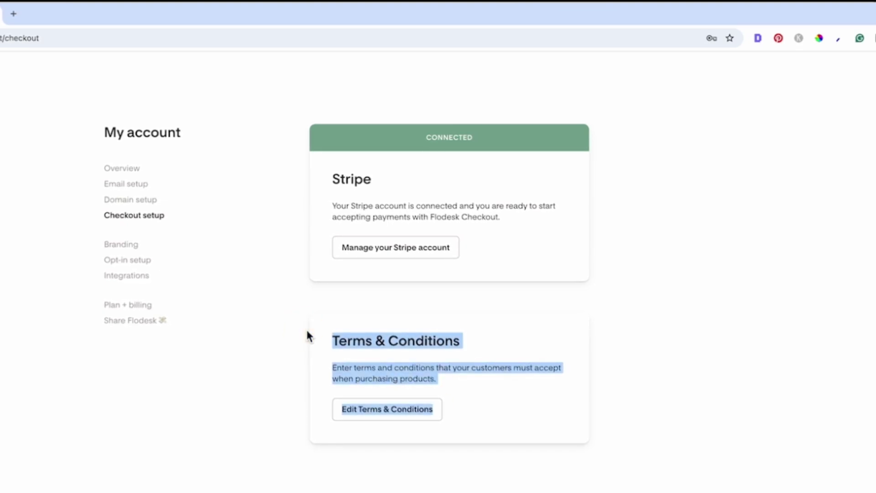
{"action": "left_click_drag", "start_coordinate": [477, 410], "coordinate": [328, 342]}
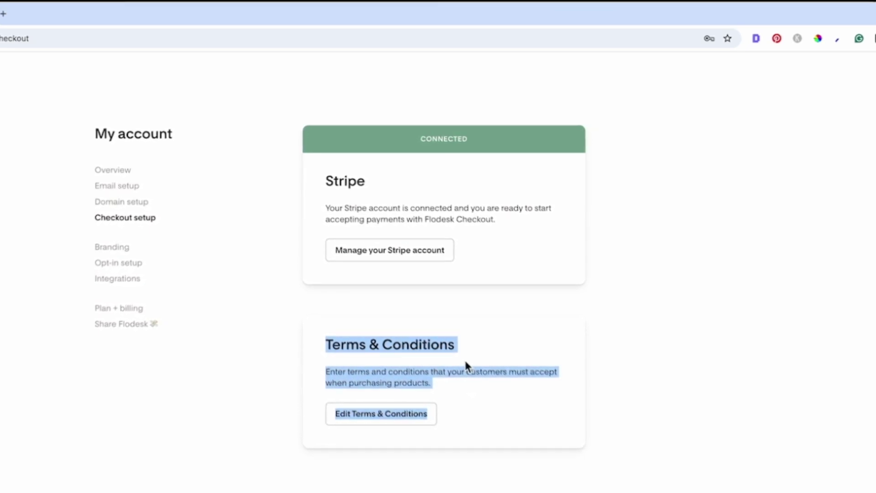
{"action": "left_click", "coordinate": [475, 401]}
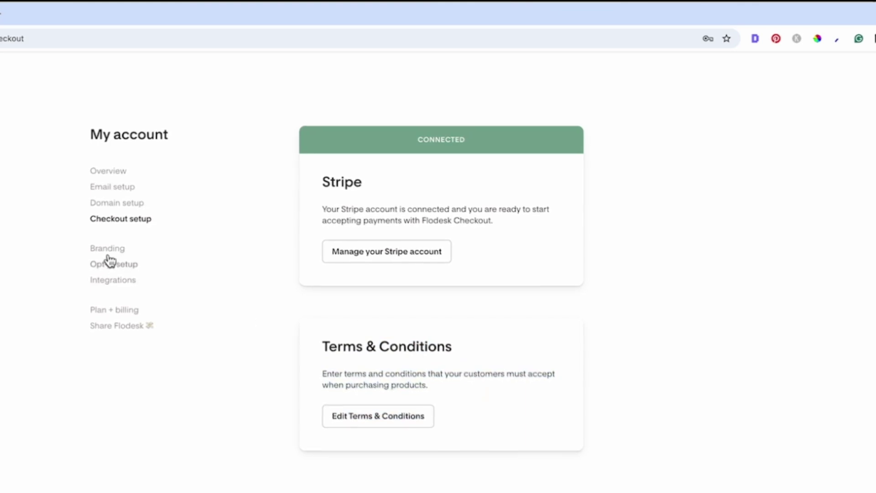
Review the branding settings: logo, brand colors, brand fonts, company details, company address and social links
{"action": "left_click", "coordinate": [109, 249]}
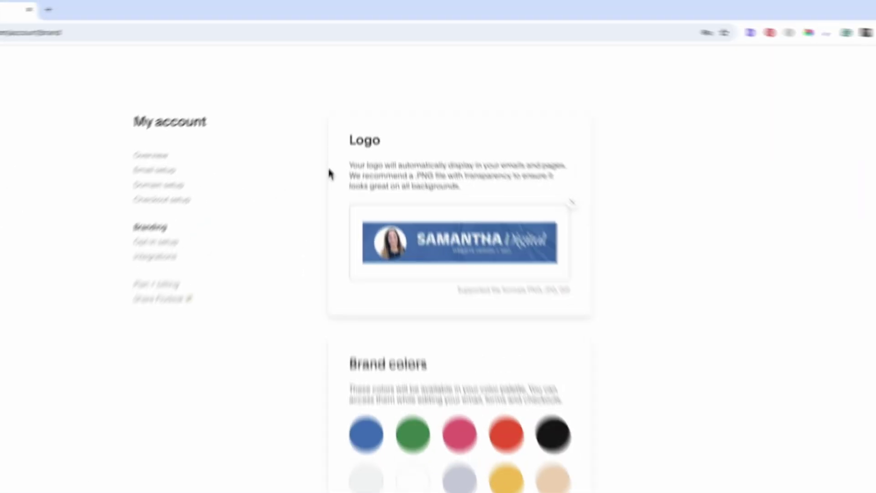
{"action": "scroll", "coordinate": [463, 366], "scroll_direction": "down", "scroll_amount": 3}
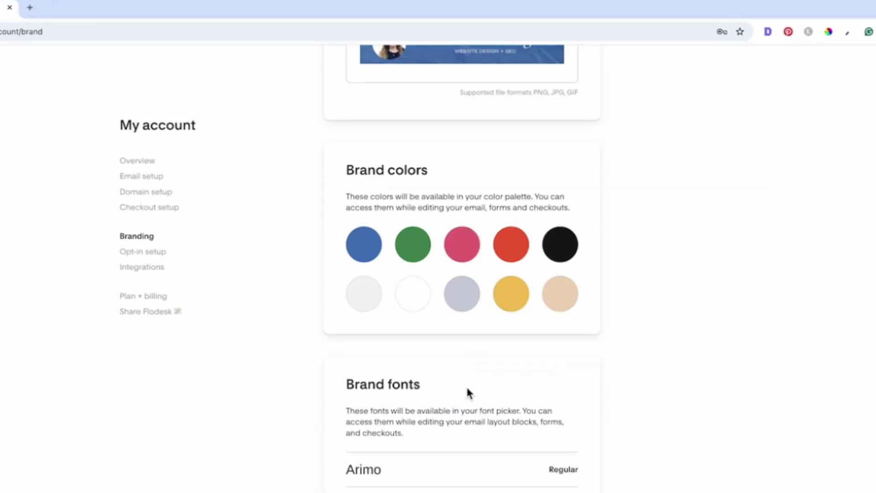
{"action": "scroll", "coordinate": [476, 398], "scroll_direction": "down", "scroll_amount": 12}
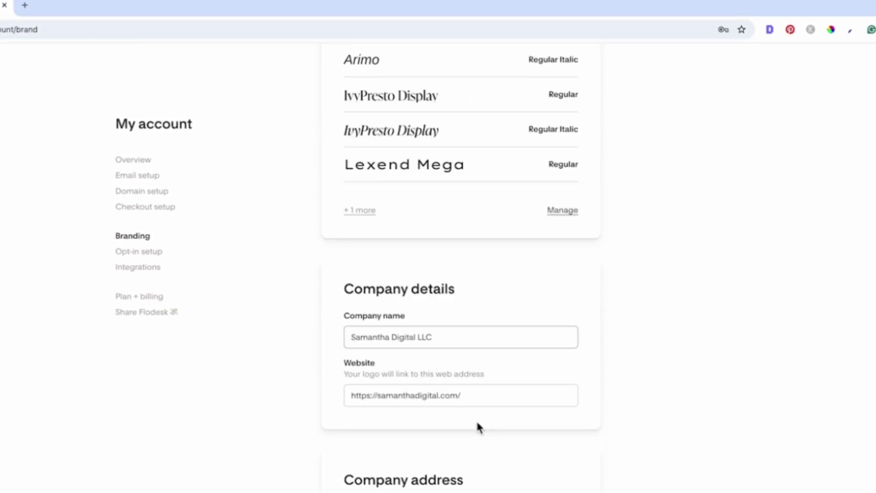
{"action": "scroll", "coordinate": [476, 426], "scroll_direction": "down", "scroll_amount": 4}
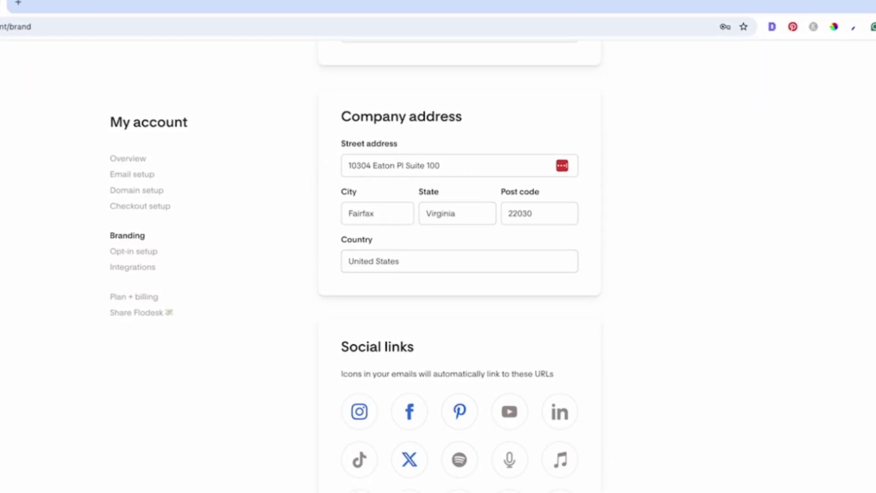
{"action": "scroll", "coordinate": [360, 448], "scroll_direction": "down", "scroll_amount": 5}
{"action": "scroll", "coordinate": [460, 190], "scroll_direction": "up", "scroll_amount": 7}
{"action": "scroll", "coordinate": [406, 401], "scroll_direction": "down", "scroll_amount": 7}
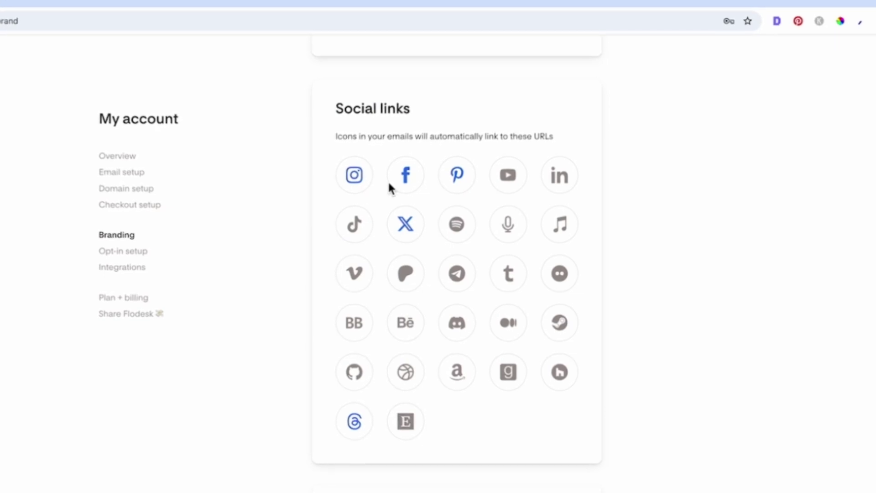
Review the opt-in setup down to the thank you page and the preferences page
{"action": "left_click", "coordinate": [104, 252]}
{"action": "scroll", "coordinate": [342, 276], "scroll_direction": "down", "scroll_amount": 6}
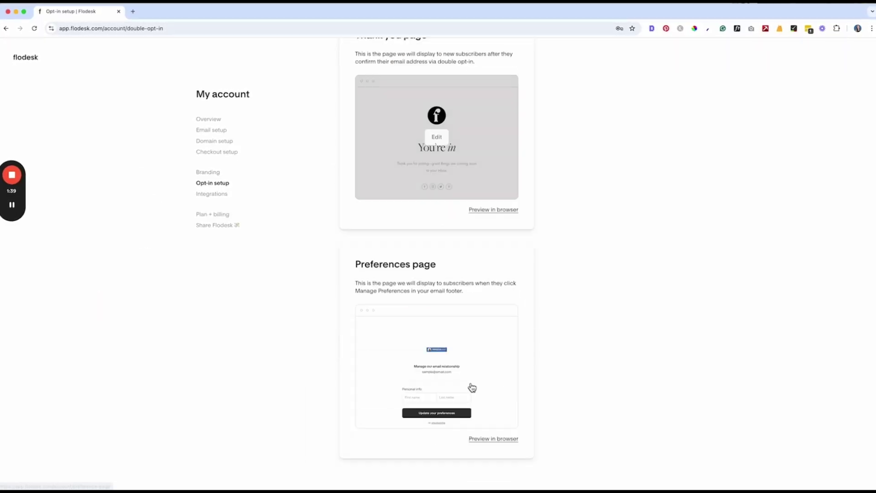
{"action": "scroll", "coordinate": [458, 180], "scroll_direction": "up", "scroll_amount": 6}
{"action": "left_click_drag", "start_coordinate": [355, 126], "coordinate": [543, 286]}
{"action": "scroll", "coordinate": [542, 289], "scroll_direction": "down", "scroll_amount": 7}
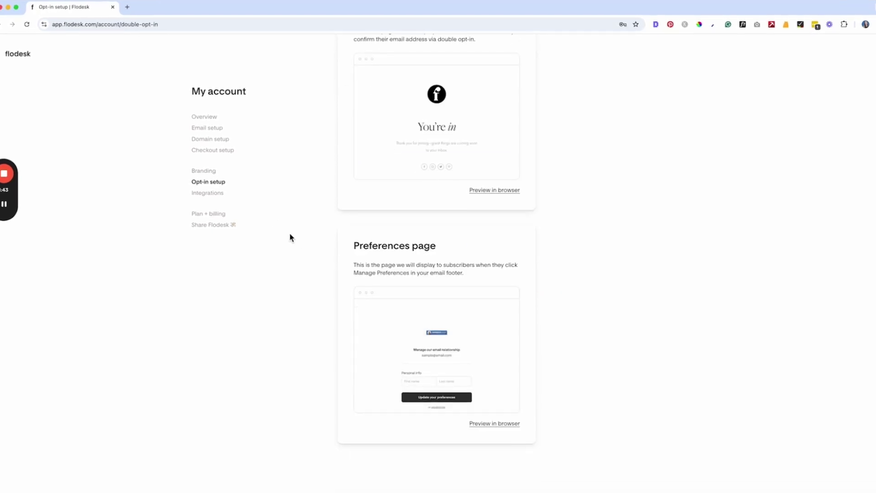
Look through the integrations available for the account, including the Zapier favorites
{"action": "left_click", "coordinate": [219, 198]}
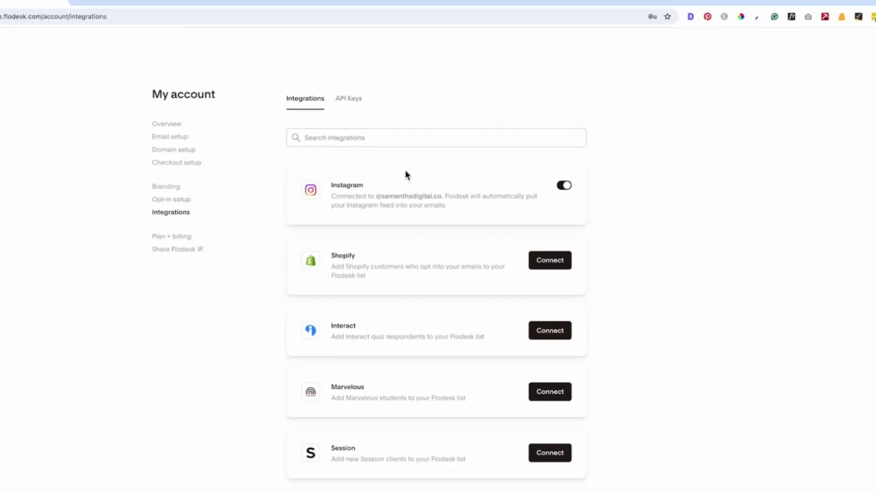
{"action": "scroll", "coordinate": [394, 266], "scroll_direction": "down", "scroll_amount": 6}
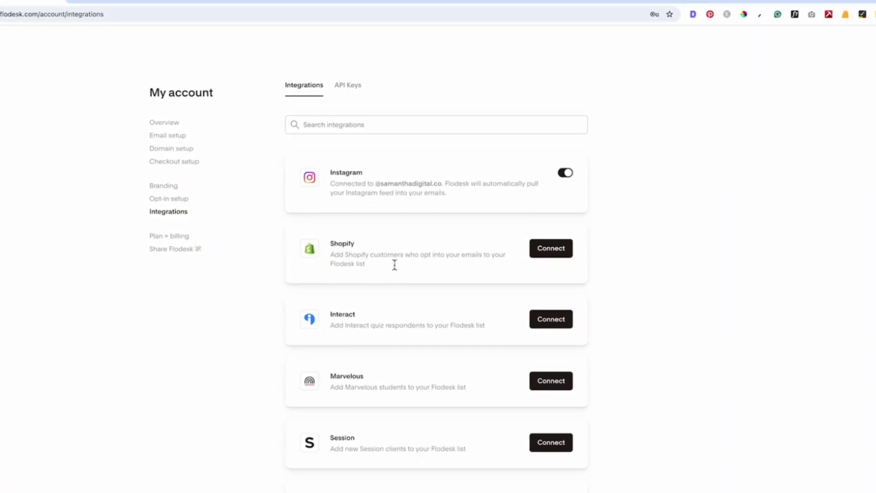
{"action": "scroll", "coordinate": [392, 352], "scroll_direction": "down", "scroll_amount": 2}
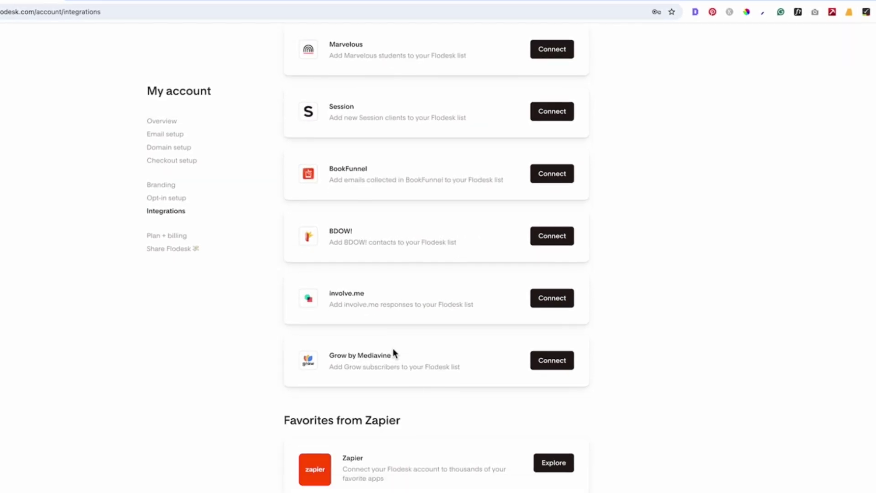
{"action": "scroll", "coordinate": [492, 392], "scroll_direction": "down", "scroll_amount": 4}
{"action": "scroll", "coordinate": [151, 245], "scroll_direction": "up", "scroll_amount": 10}
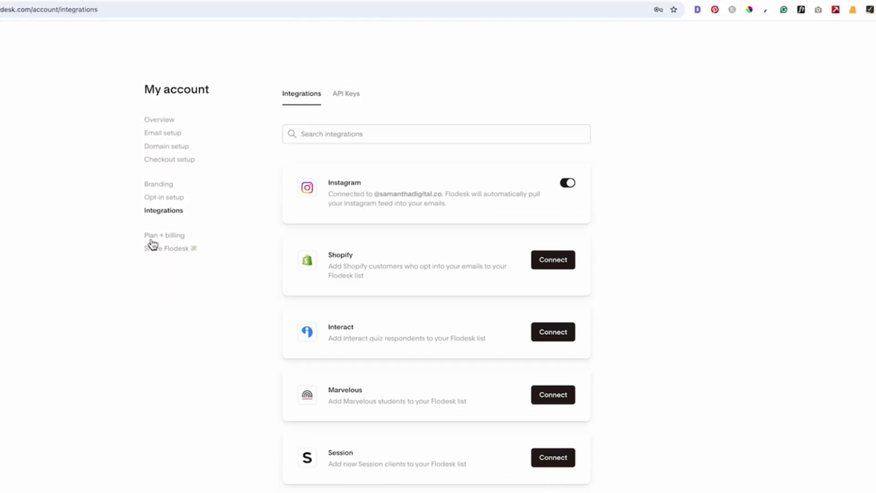
Review the plan and billing information, including the current plan, payment details and invoices
{"action": "left_click", "coordinate": [154, 237]}
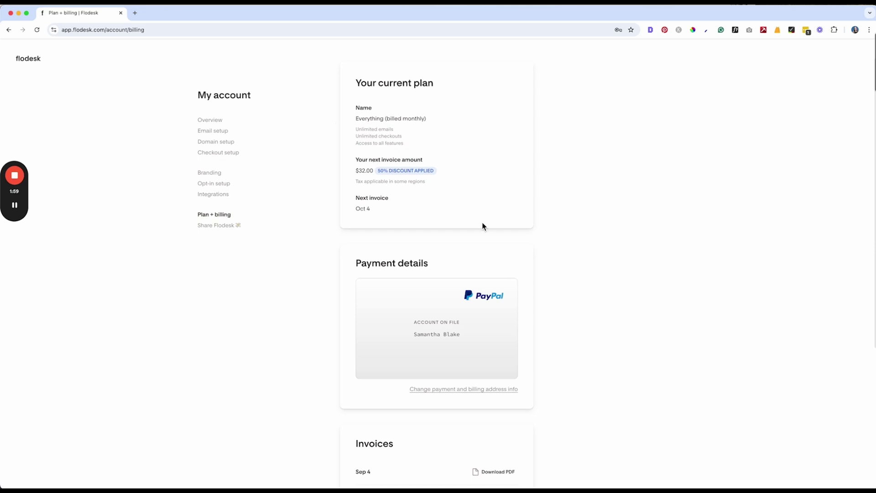
{"action": "scroll", "coordinate": [438, 206], "scroll_direction": "down", "scroll_amount": 5}
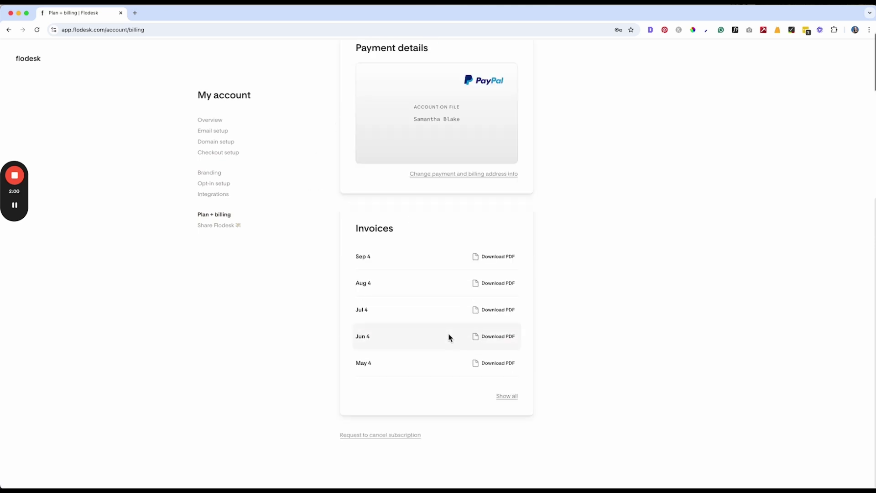
{"action": "scroll", "coordinate": [448, 336], "scroll_direction": "up", "scroll_amount": 5}
Examine the Share Flodesk referral dashboard with the affiliate link, earnings and analytics
{"action": "left_click", "coordinate": [217, 226]}
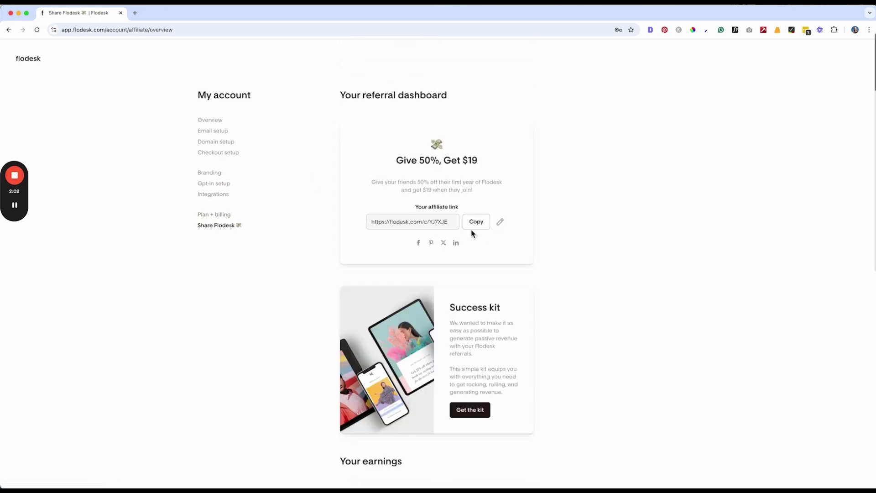
{"action": "left_click", "coordinate": [443, 222]}
{"action": "scroll", "coordinate": [502, 273], "scroll_direction": "down", "scroll_amount": 6}
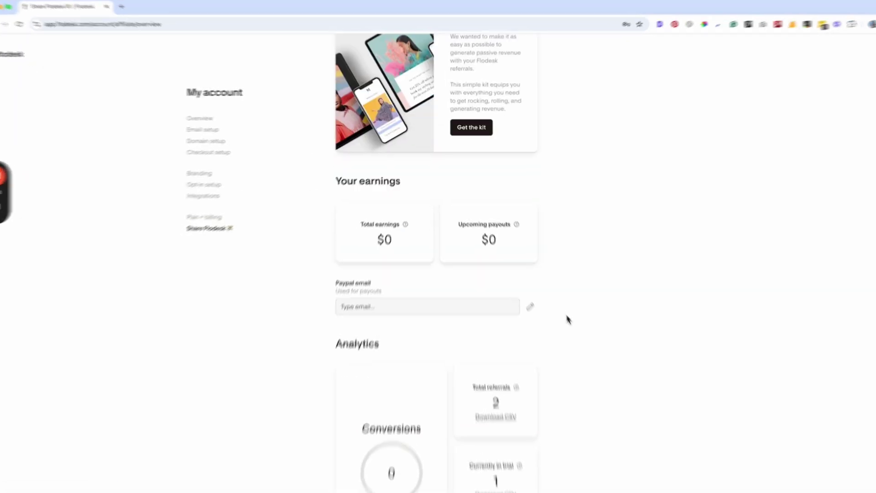
{"action": "scroll", "coordinate": [565, 315], "scroll_direction": "up", "scroll_amount": 6}
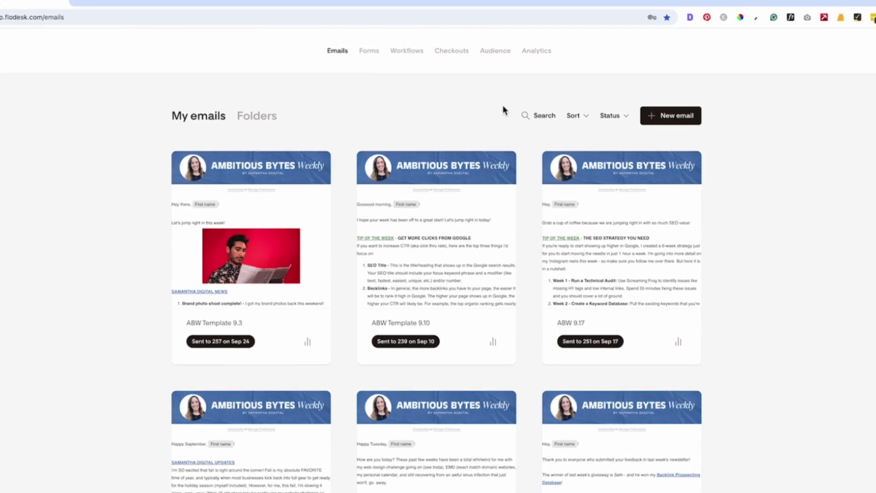
View the quick send statistics of the ABW Template 9.3 email, close them and open that email's options
{"action": "mouse_move", "coordinate": [293, 171]}
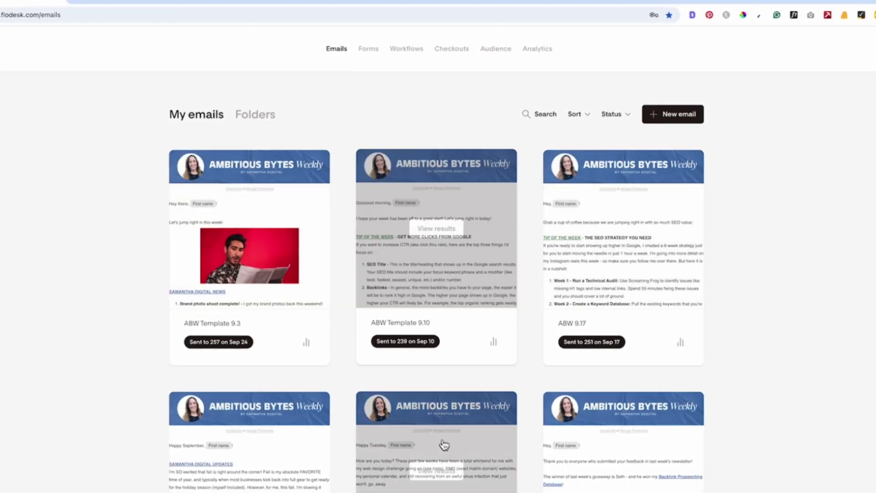
{"action": "left_click", "coordinate": [305, 344]}
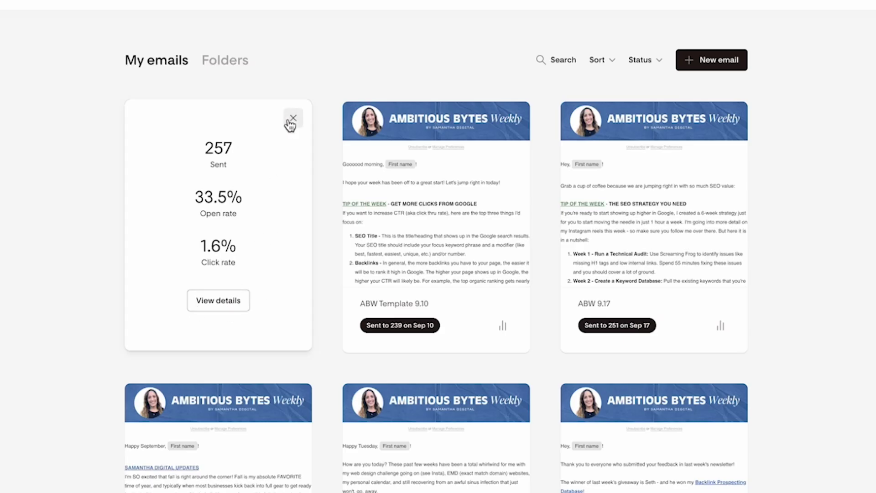
{"action": "left_click", "coordinate": [299, 120]}
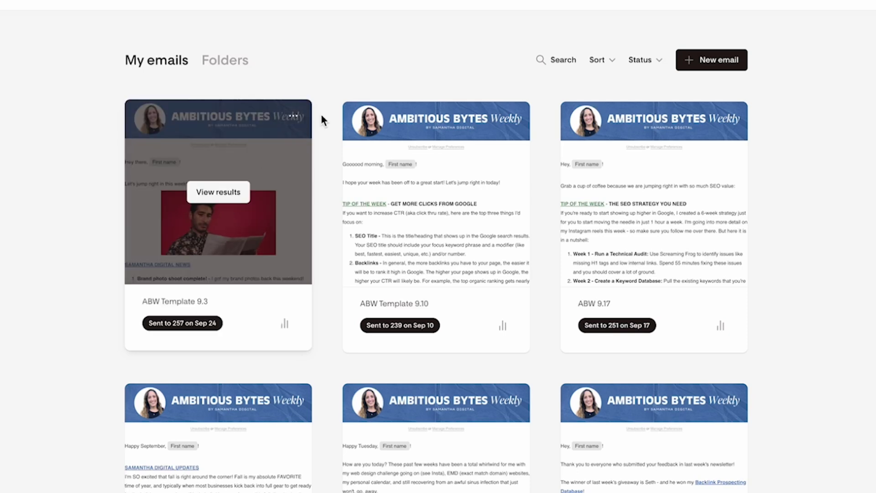
{"action": "left_click", "coordinate": [296, 119]}
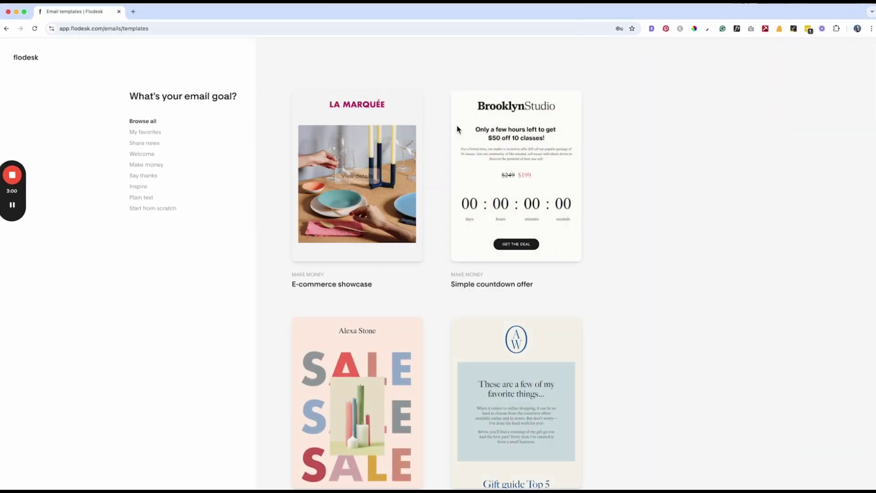
Browse the email templates and open the details of ABW Template 9.3 from My favorites
{"action": "scroll", "coordinate": [467, 244], "scroll_direction": "down", "scroll_amount": 16}
{"action": "scroll", "coordinate": [448, 301], "scroll_direction": "down", "scroll_amount": 20}
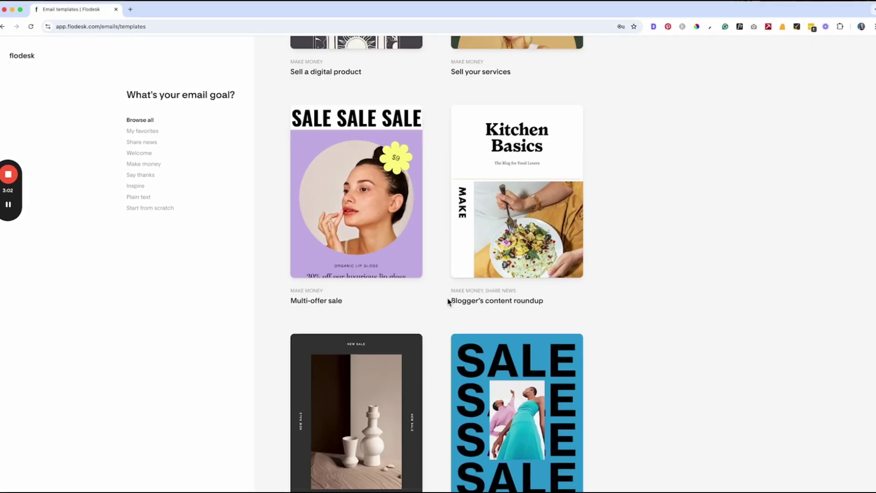
{"action": "scroll", "coordinate": [442, 296], "scroll_direction": "down", "scroll_amount": 15}
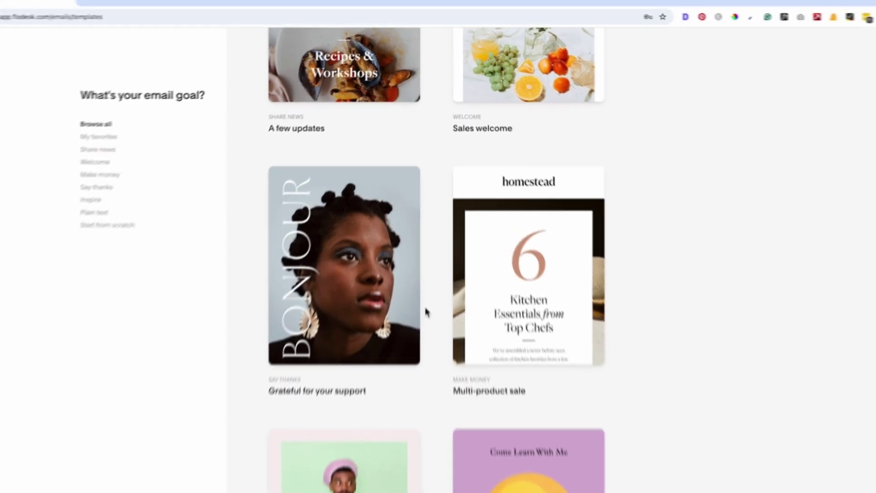
{"action": "scroll", "coordinate": [425, 313], "scroll_direction": "down", "scroll_amount": 9}
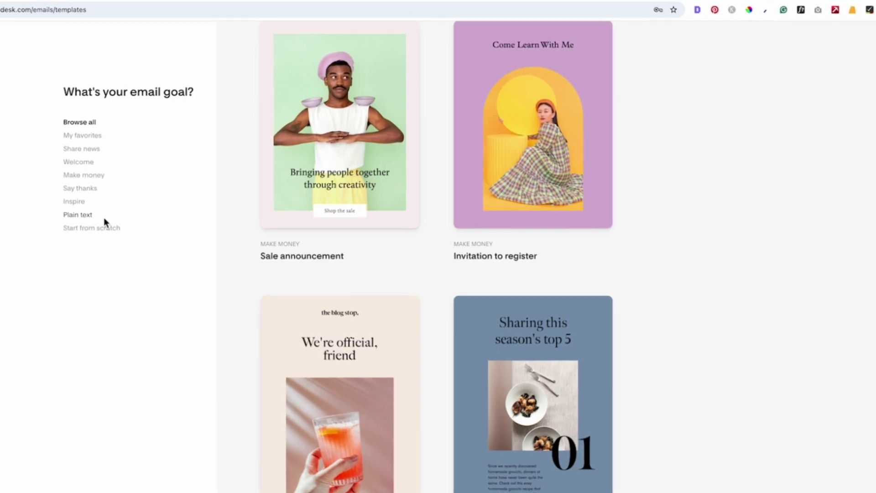
{"action": "left_click", "coordinate": [86, 138]}
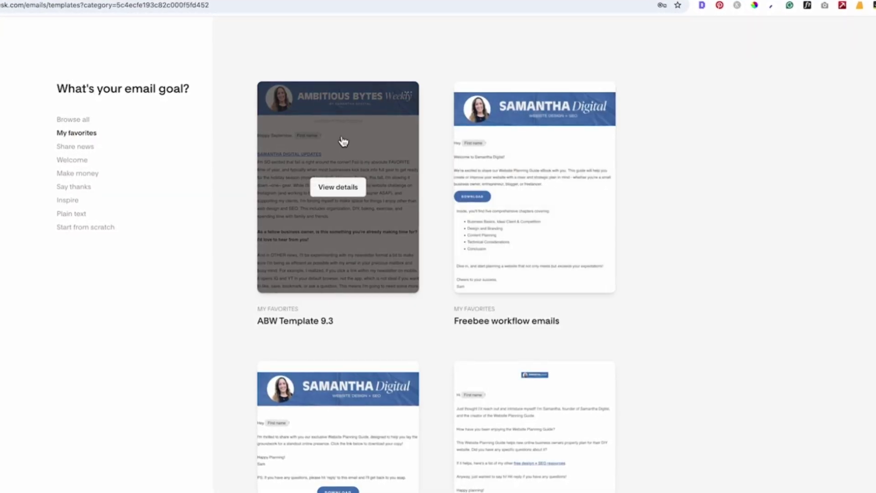
{"action": "left_click", "coordinate": [337, 187]}
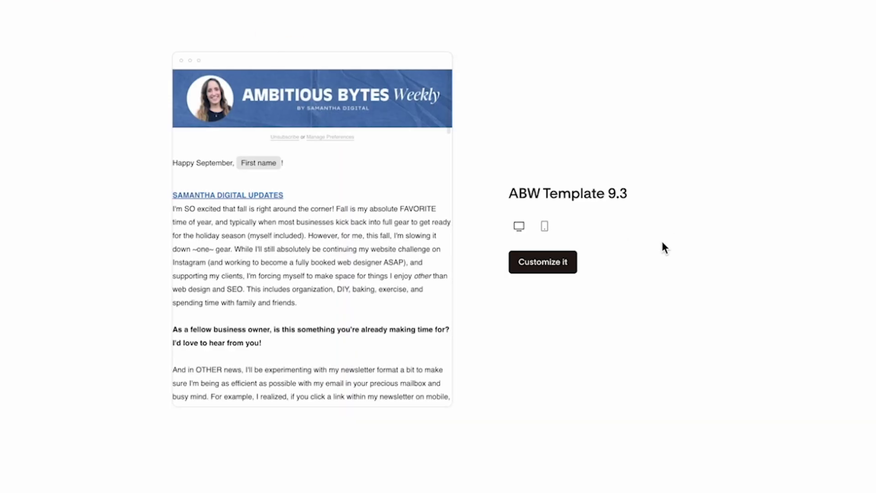
Start customizing ABW Template 9.3 and look through the content blocks of the email from header to quote
{"action": "left_click", "coordinate": [561, 267]}
{"action": "scroll", "coordinate": [443, 157], "scroll_direction": "down", "scroll_amount": 10}
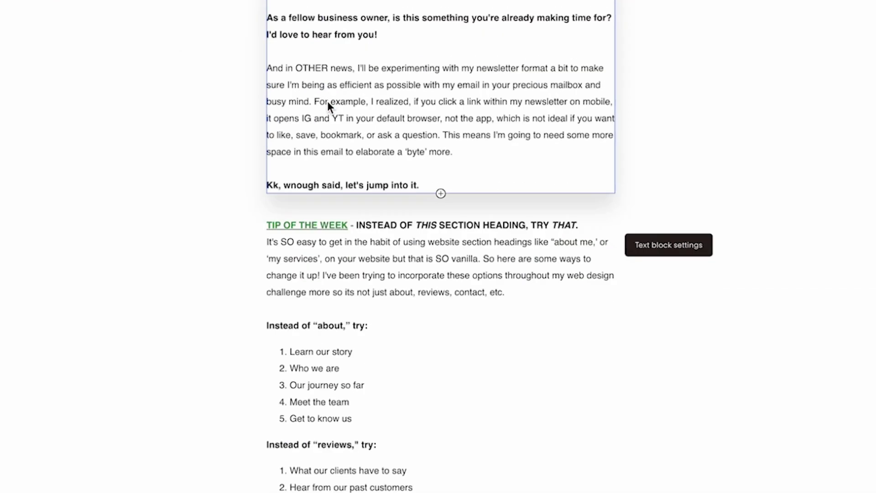
{"action": "scroll", "coordinate": [348, 215], "scroll_direction": "down", "scroll_amount": 10}
{"action": "scroll", "coordinate": [366, 263], "scroll_direction": "up", "scroll_amount": 20}
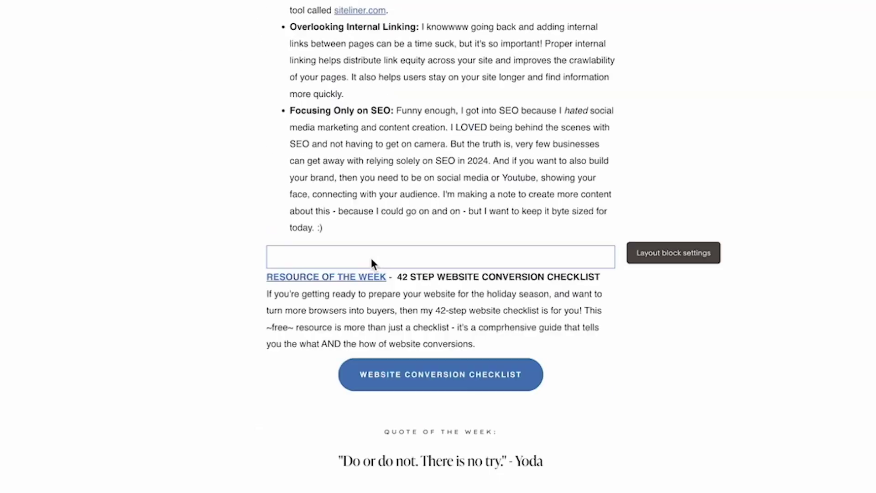
{"action": "scroll", "coordinate": [397, 182], "scroll_direction": "up", "scroll_amount": 3}
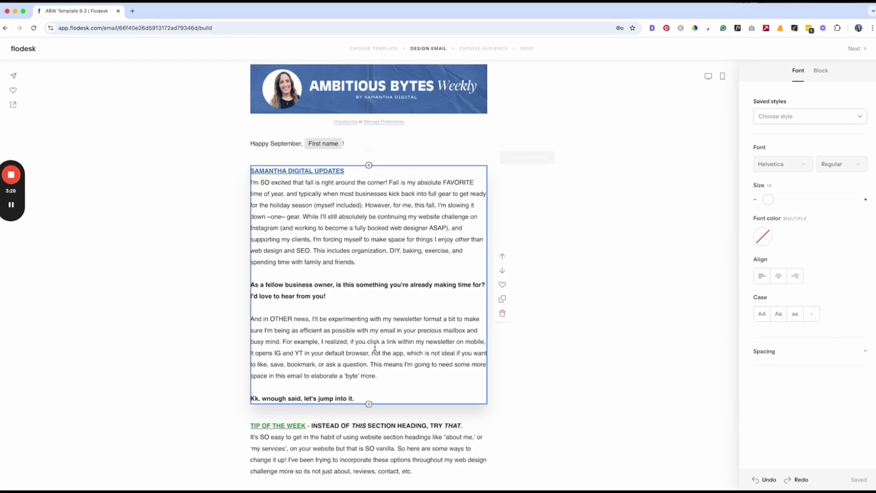
Insert an image block above the Samantha Digital Updates text and fill it with the Giphy GIF of a man raising his glass
{"action": "left_click", "coordinate": [369, 164]}
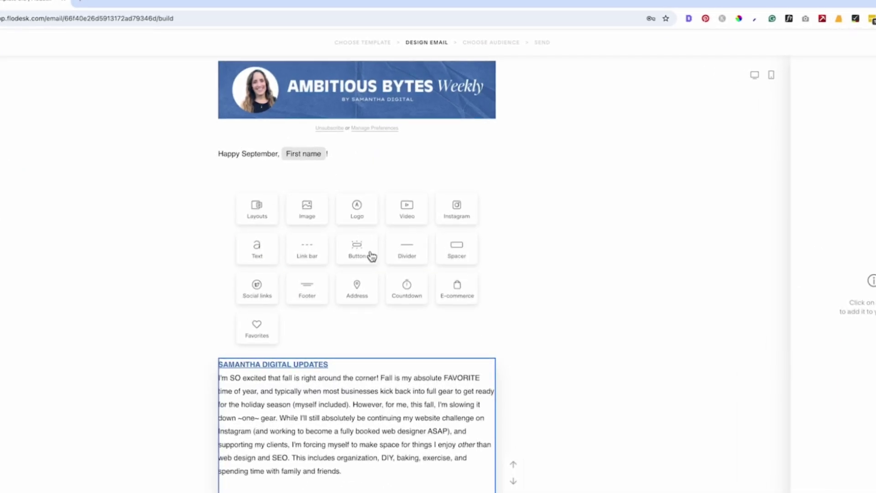
{"action": "scroll", "coordinate": [346, 326], "scroll_direction": "down", "scroll_amount": 4}
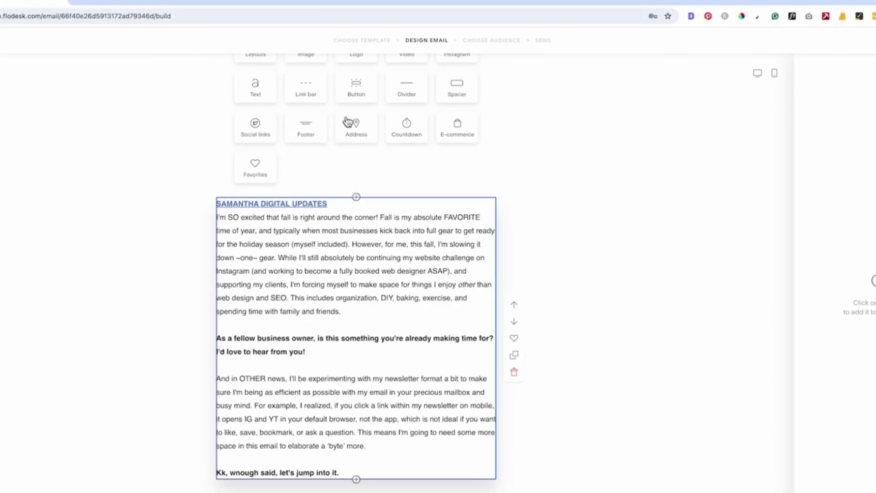
{"action": "scroll", "coordinate": [401, 224], "scroll_direction": "up", "scroll_amount": 3}
{"action": "left_click", "coordinate": [320, 164]}
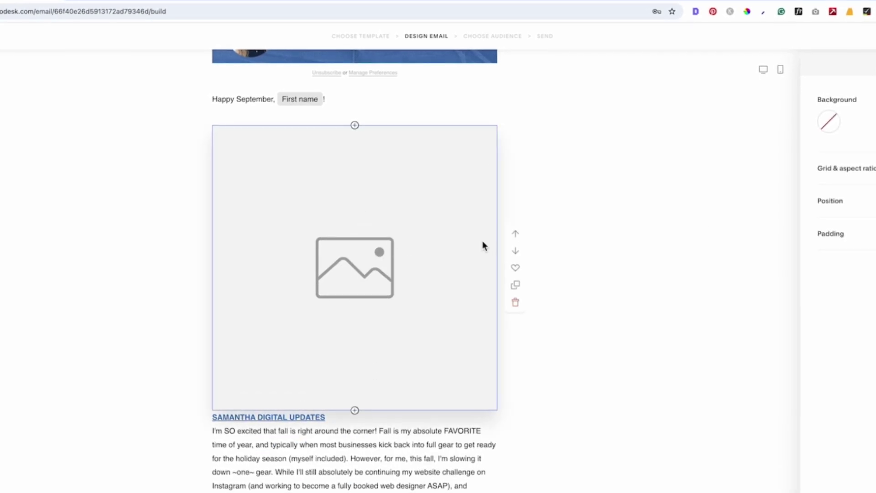
{"action": "left_click", "coordinate": [448, 248]}
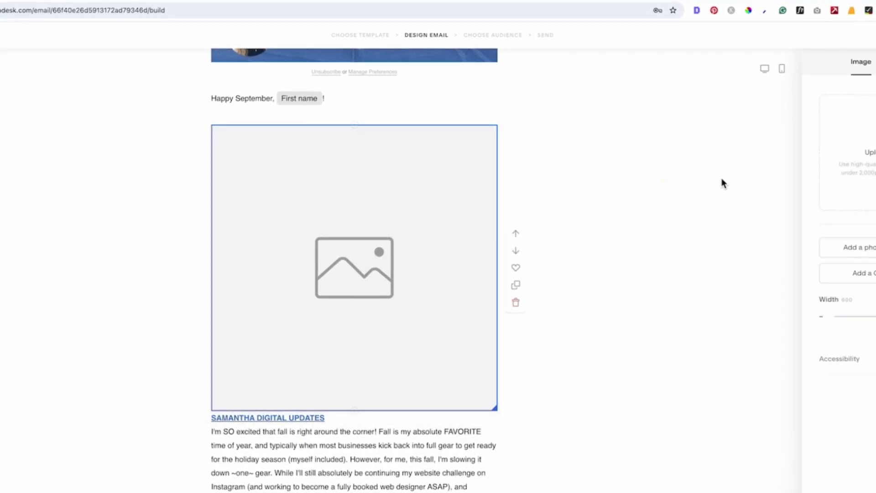
{"action": "left_click", "coordinate": [858, 272]}
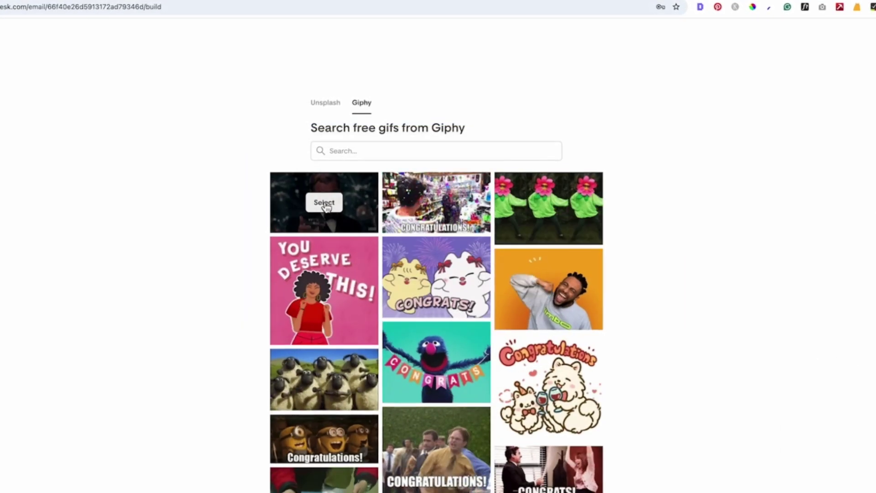
{"action": "left_click", "coordinate": [324, 203]}
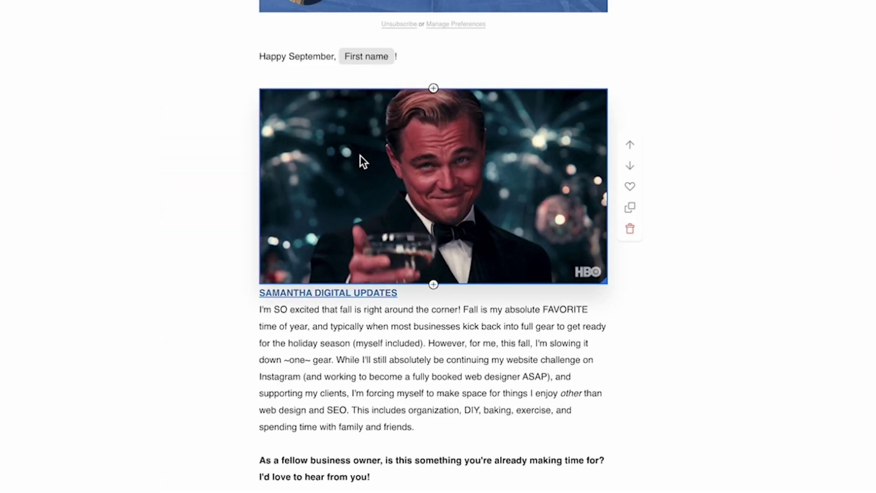
View the link actions available for the Website Conversion Checklist button
{"action": "scroll", "coordinate": [429, 280], "scroll_direction": "down", "scroll_amount": 5}
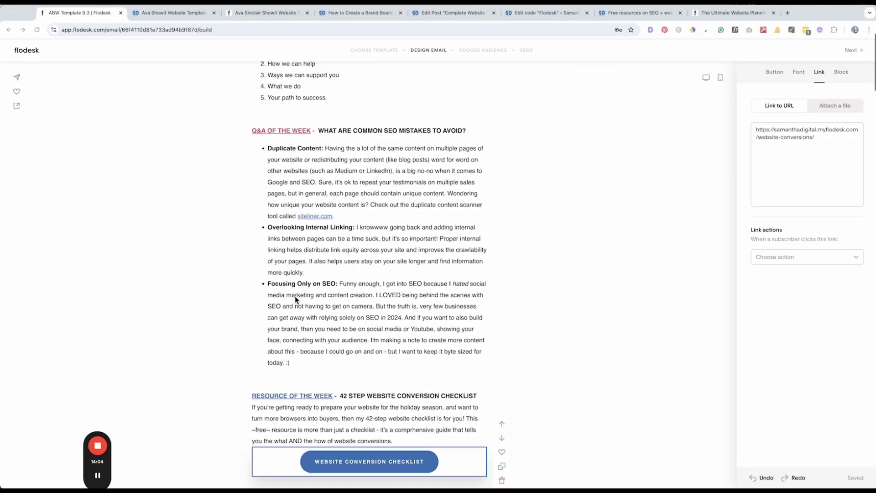
{"action": "scroll", "coordinate": [454, 421], "scroll_direction": "down", "scroll_amount": 2}
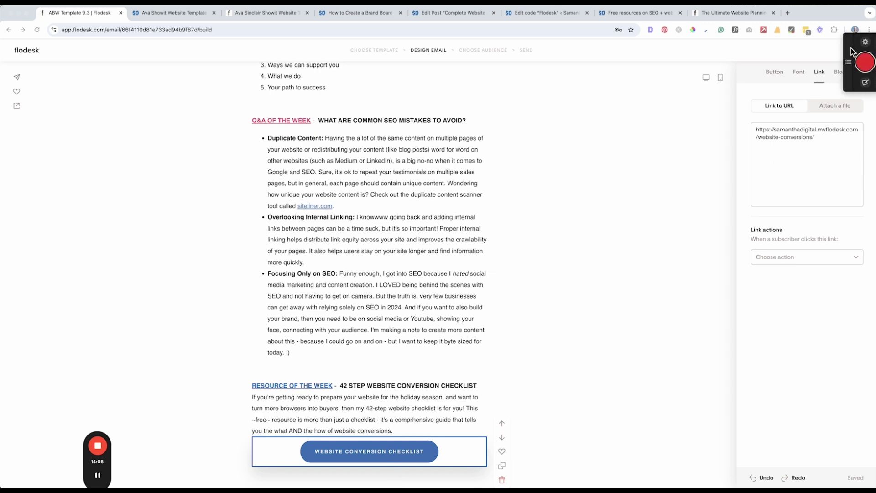
{"action": "left_click", "coordinate": [790, 260]}
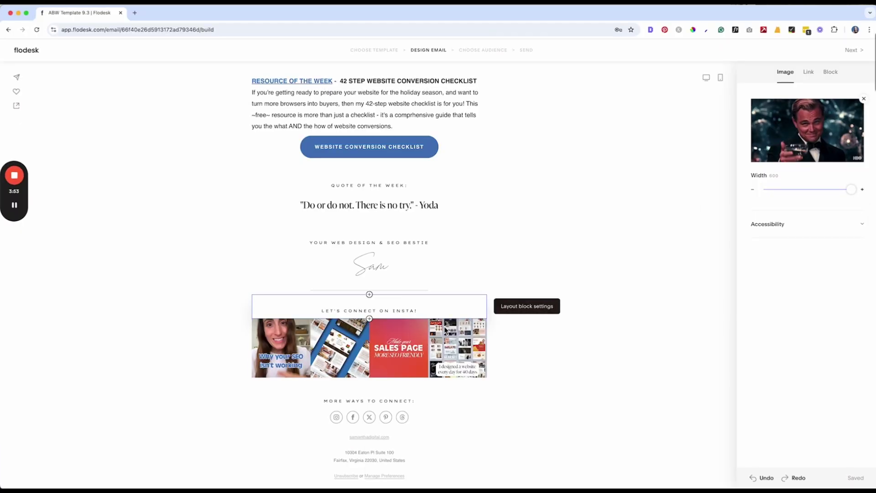
Inspect the settings of the Instagram feed block and the social links block near the end of the email
{"action": "left_click", "coordinate": [447, 328]}
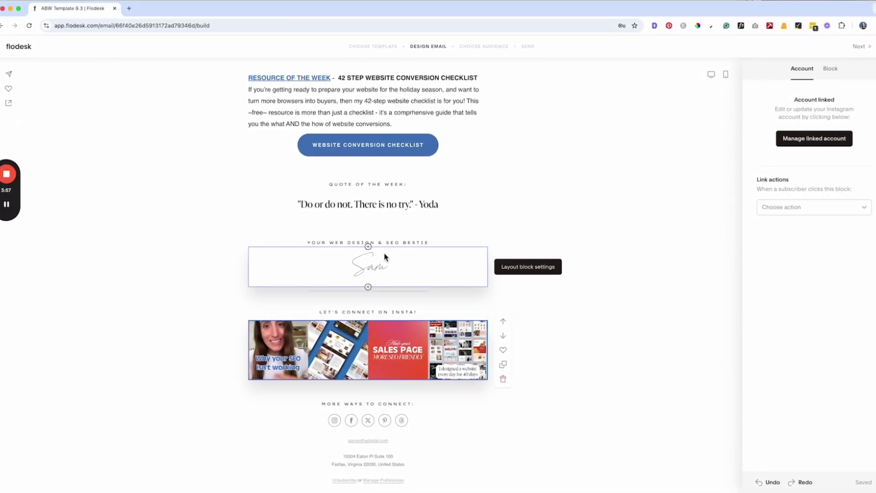
{"action": "scroll", "coordinate": [434, 365], "scroll_direction": "down", "scroll_amount": 1}
{"action": "left_click", "coordinate": [438, 395]}
{"action": "scroll", "coordinate": [429, 479], "scroll_direction": "up", "scroll_amount": 1}
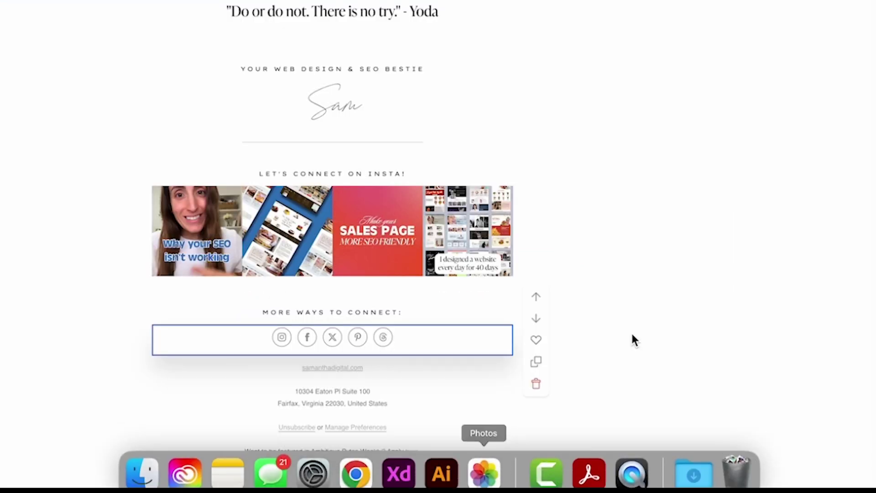
Change the layout block above the Q&A of the Week section to the layout with an image and an overlapping quote box
{"action": "scroll", "coordinate": [653, 335], "scroll_direction": "up", "scroll_amount": 5}
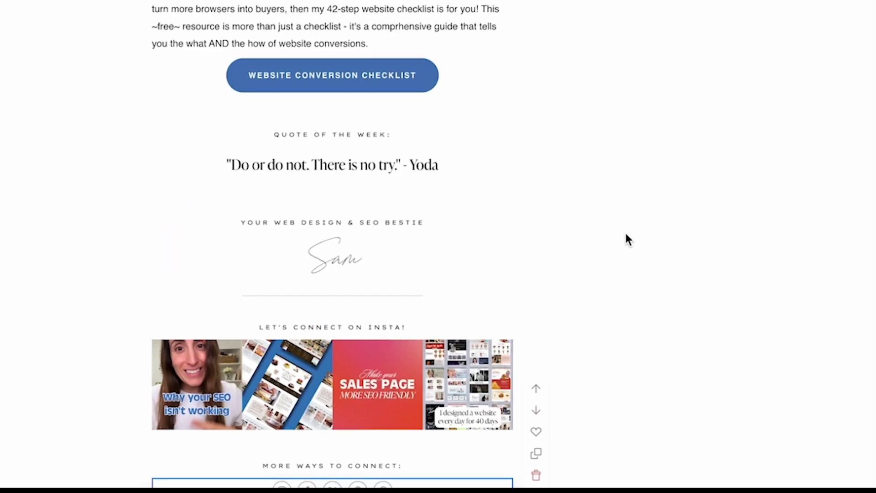
{"action": "scroll", "coordinate": [626, 235], "scroll_direction": "up", "scroll_amount": 5}
{"action": "scroll", "coordinate": [571, 237], "scroll_direction": "up", "scroll_amount": 1}
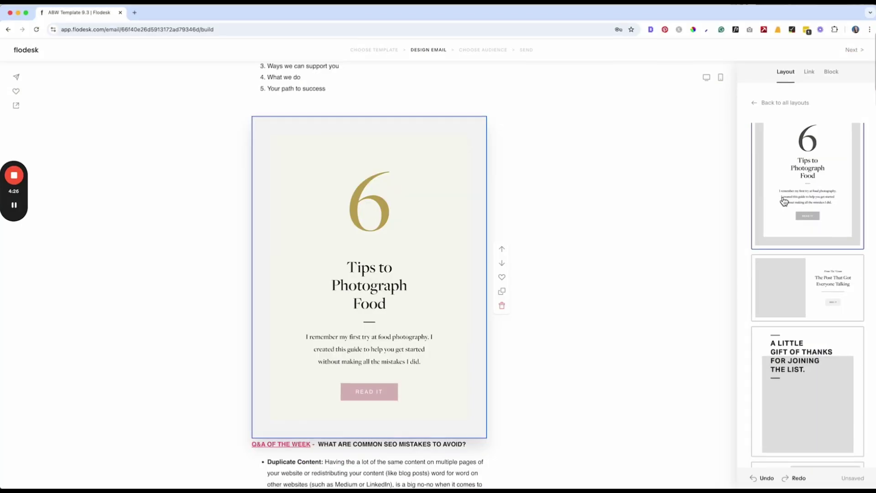
{"action": "scroll", "coordinate": [784, 201], "scroll_direction": "down", "scroll_amount": 10}
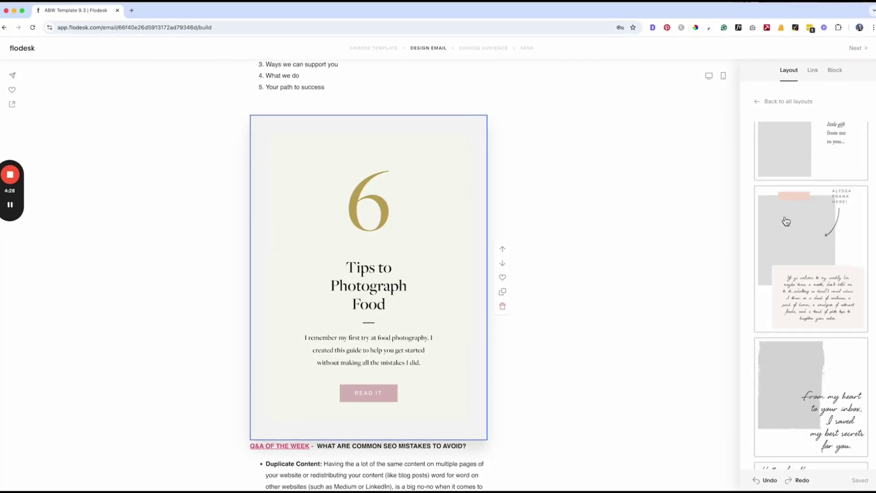
{"action": "scroll", "coordinate": [786, 221], "scroll_direction": "down", "scroll_amount": 10}
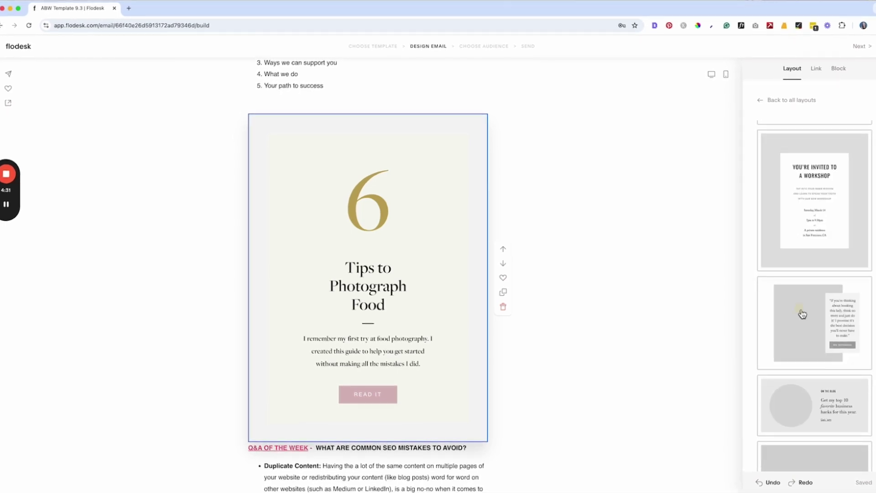
{"action": "left_click", "coordinate": [802, 314]}
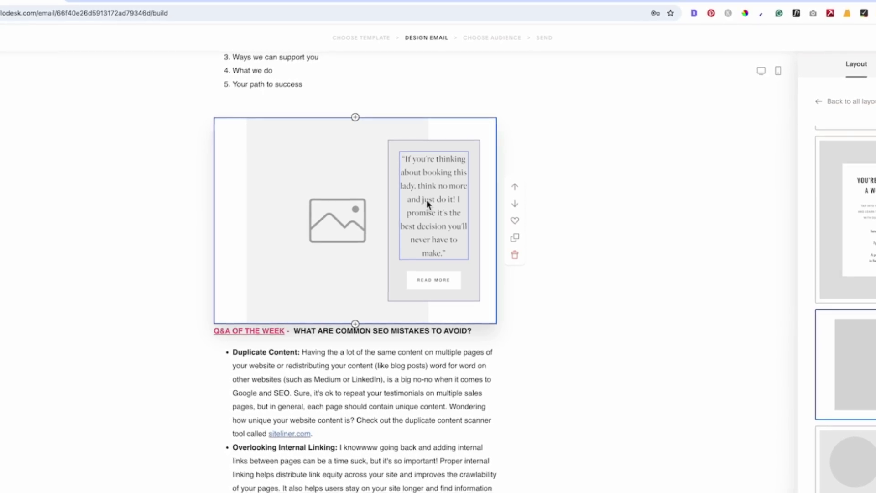
Review the whole email design and inspect the image settings of the Ambitious Bytes Weekly header banner
{"action": "scroll", "coordinate": [504, 252], "scroll_direction": "down", "scroll_amount": 15}
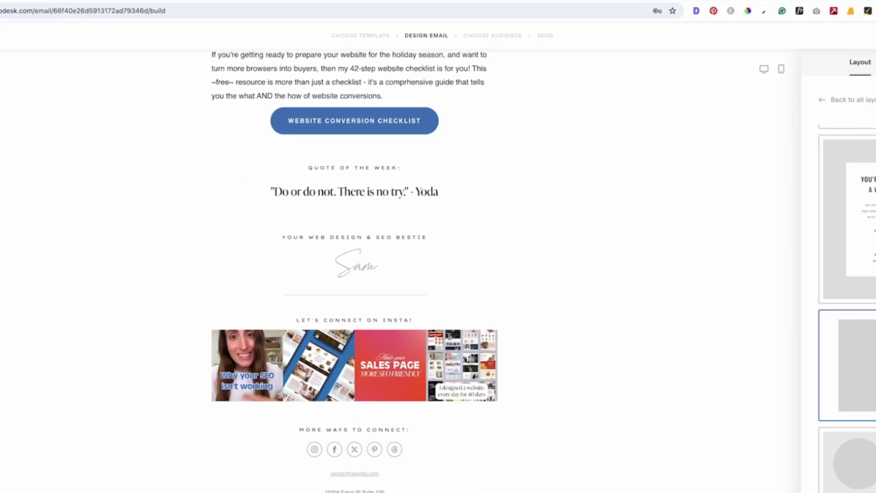
{"action": "scroll", "coordinate": [362, 419], "scroll_direction": "up", "scroll_amount": 20}
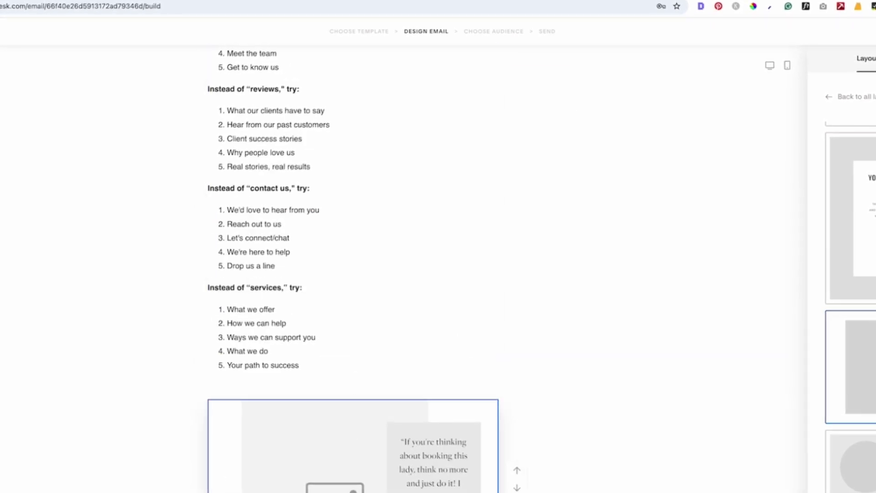
{"action": "scroll", "coordinate": [316, 311], "scroll_direction": "up", "scroll_amount": 20}
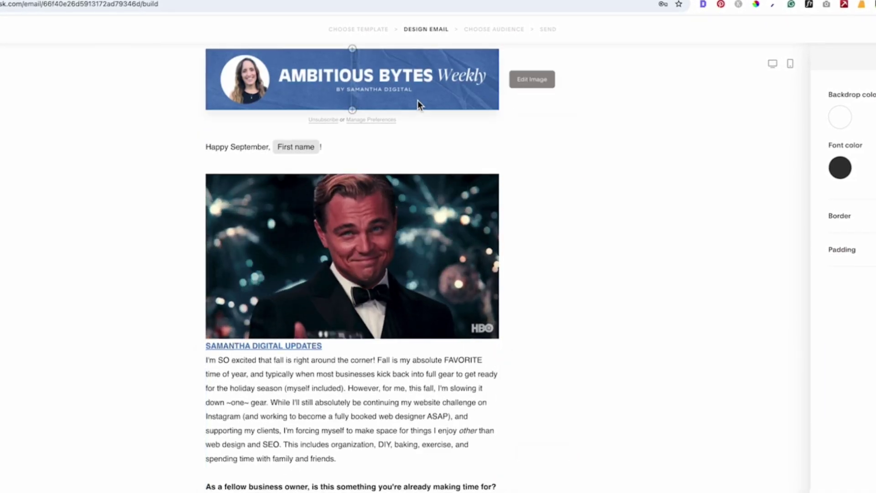
{"action": "left_click", "coordinate": [418, 100]}
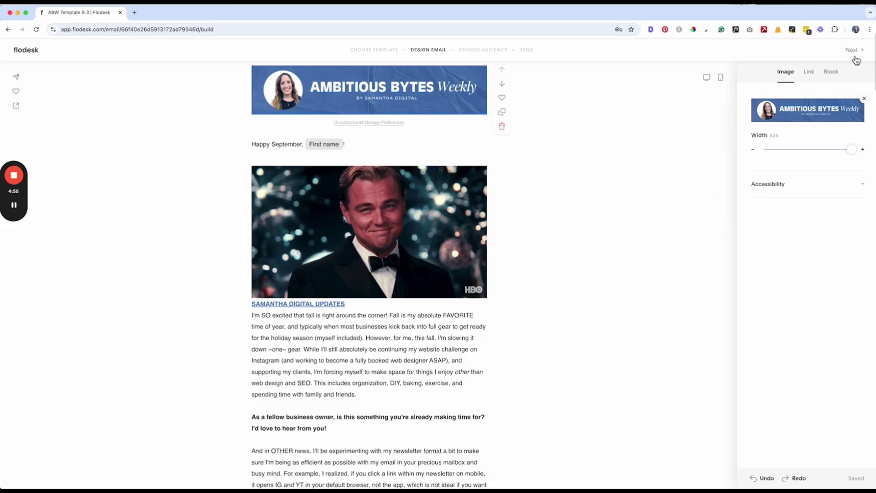
Proceed to the audience stage, keep the existing sender name and the subject line ABW Template 9.3, and leave the preview text empty
{"action": "left_click", "coordinate": [852, 51]}
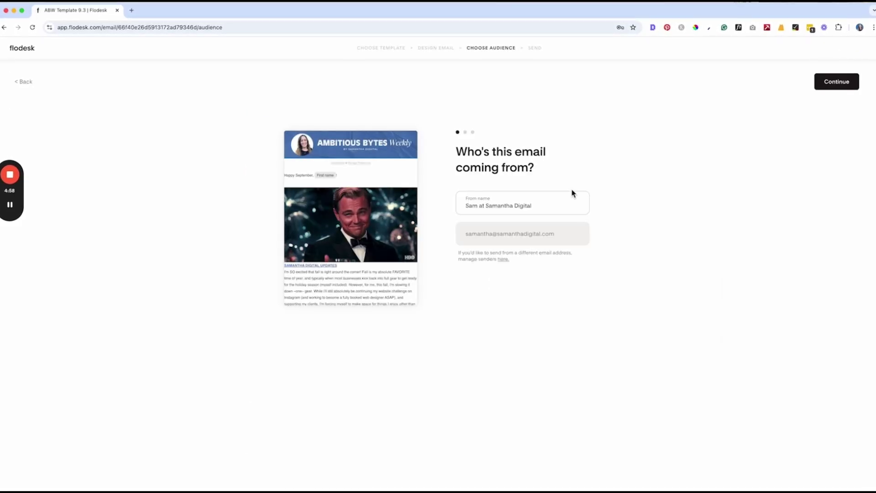
{"action": "left_click_drag", "start_coordinate": [534, 208], "coordinate": [451, 218]}
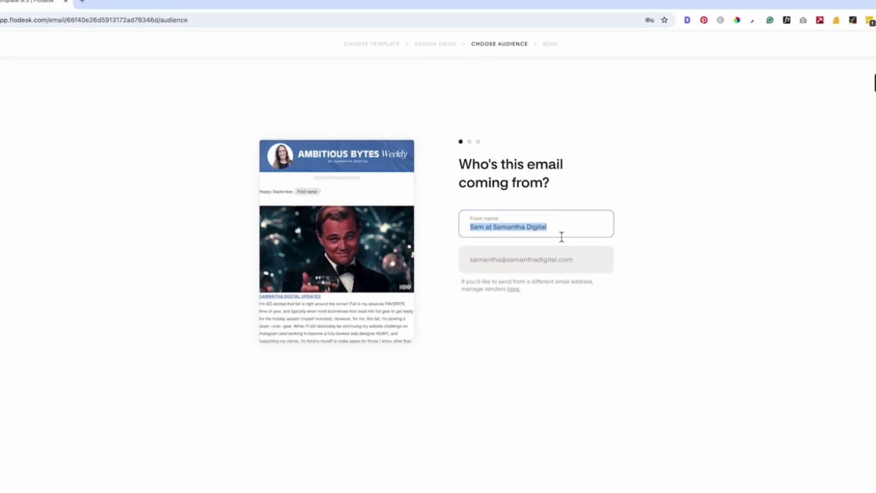
{"action": "triple_click", "coordinate": [534, 229]}
{"action": "left_click", "coordinate": [824, 103]}
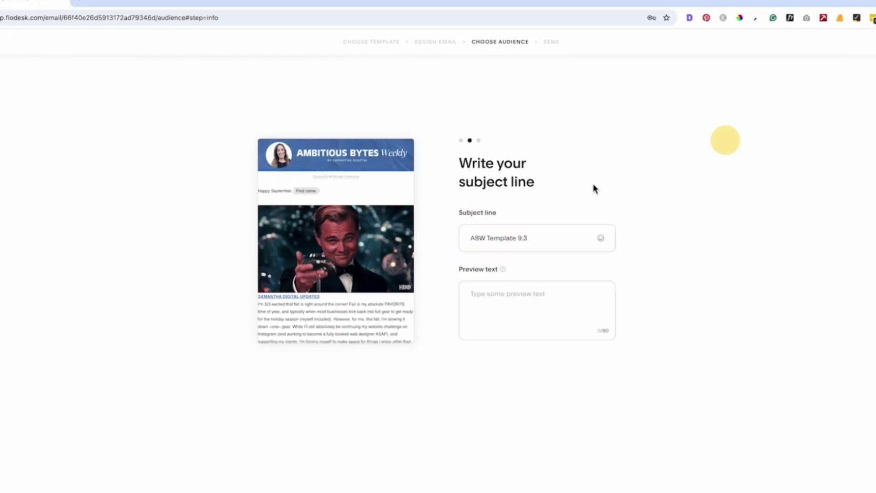
{"action": "left_click", "coordinate": [504, 299]}
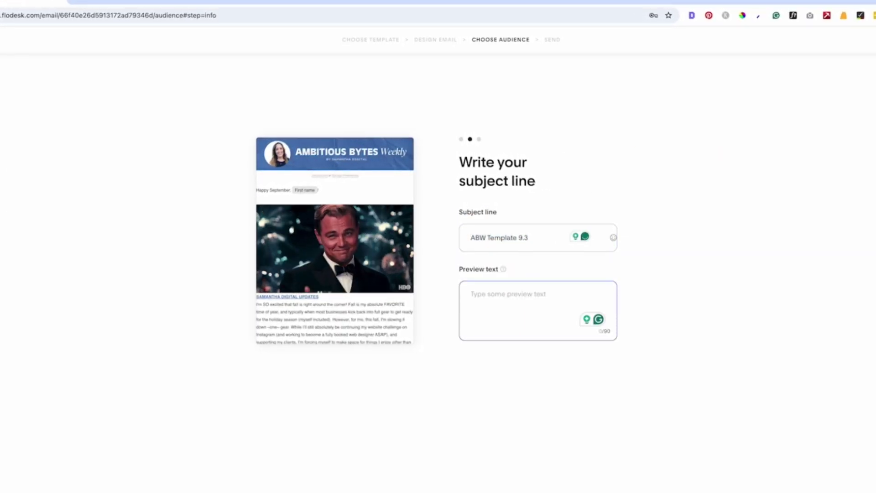
{"action": "key", "text": "Return"}
Set the email's recipients to include the All subscribers segment, save the selection and continue to the sending stage
{"action": "left_click", "coordinate": [512, 218]}
{"action": "left_click", "coordinate": [450, 266]}
{"action": "left_click", "coordinate": [365, 305]}
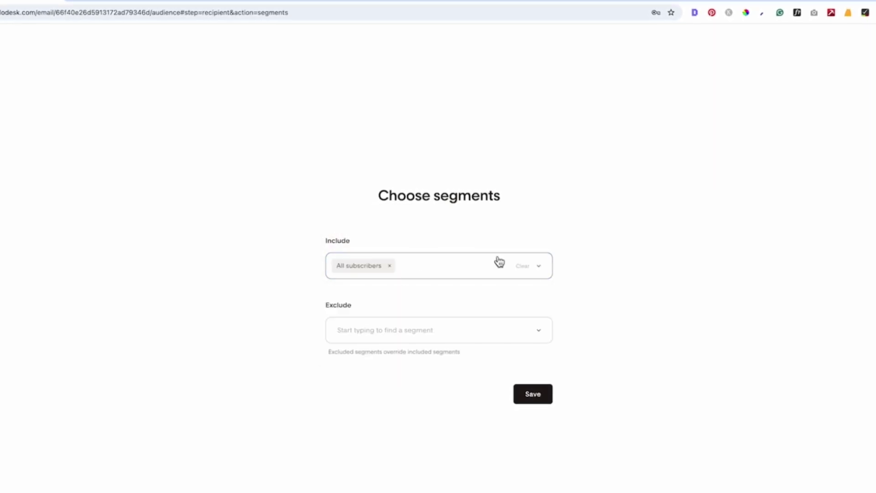
{"action": "left_click", "coordinate": [543, 395]}
{"action": "key", "text": "Return"}
Set the email's send date to October 2 and its send time to 12:05 am
{"action": "left_click", "coordinate": [479, 213]}
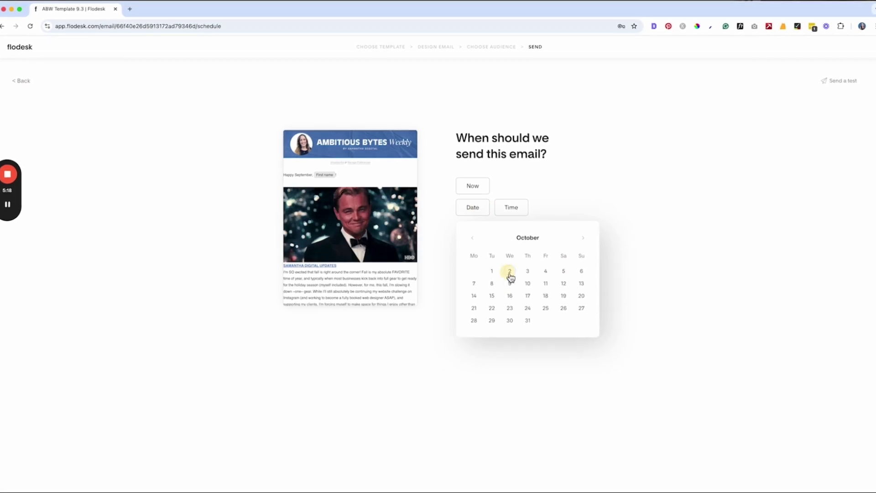
{"action": "left_click", "coordinate": [510, 272]}
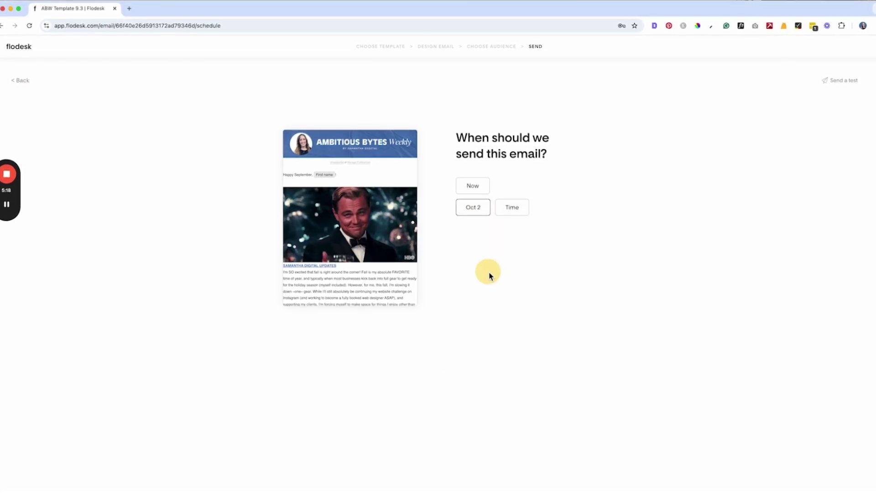
{"action": "left_click", "coordinate": [519, 209]}
{"action": "left_click", "coordinate": [589, 242]}
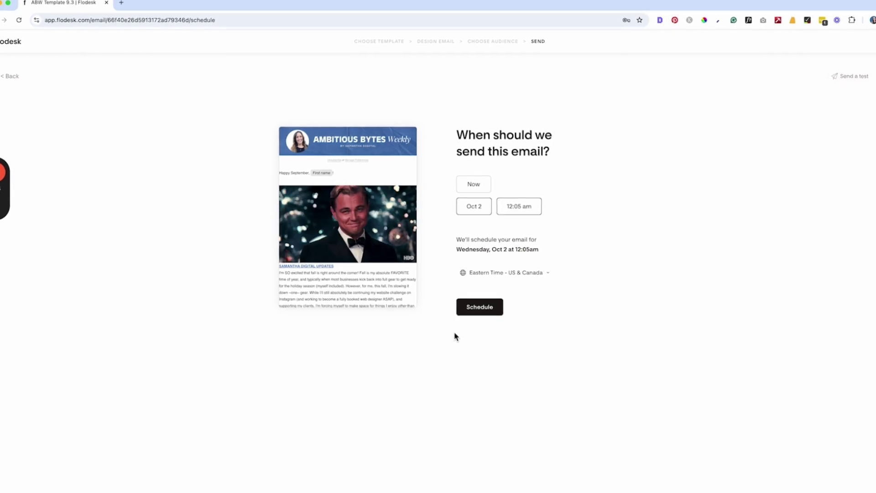
Return to the emails overview without scheduling and delete the newly edited ABW Template 9.3 draft
{"action": "left_click", "coordinate": [24, 41]}
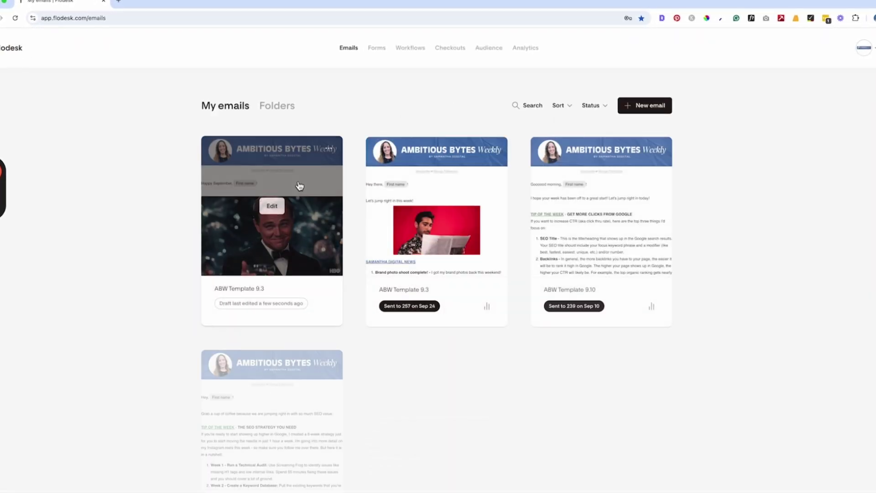
{"action": "left_click", "coordinate": [329, 151]}
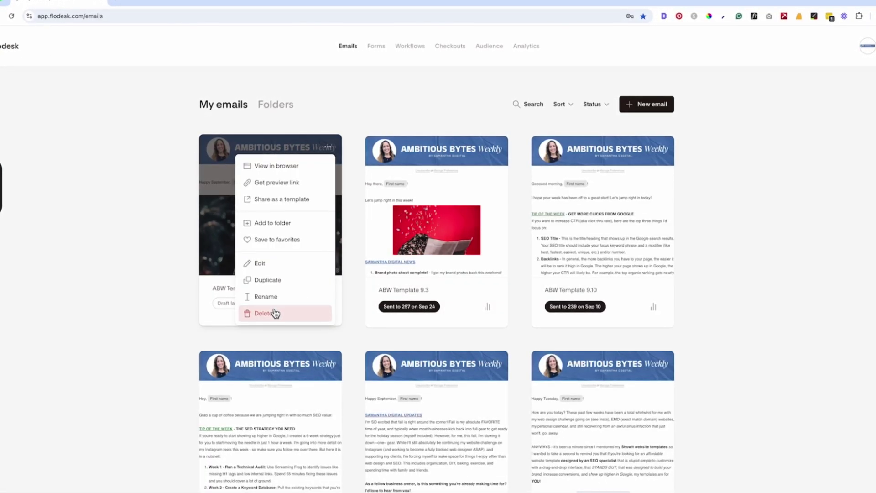
{"action": "left_click", "coordinate": [317, 314]}
{"action": "left_click", "coordinate": [495, 280]}
Go to the Forms section and start a new form to see the available form types
{"action": "left_click", "coordinate": [376, 46]}
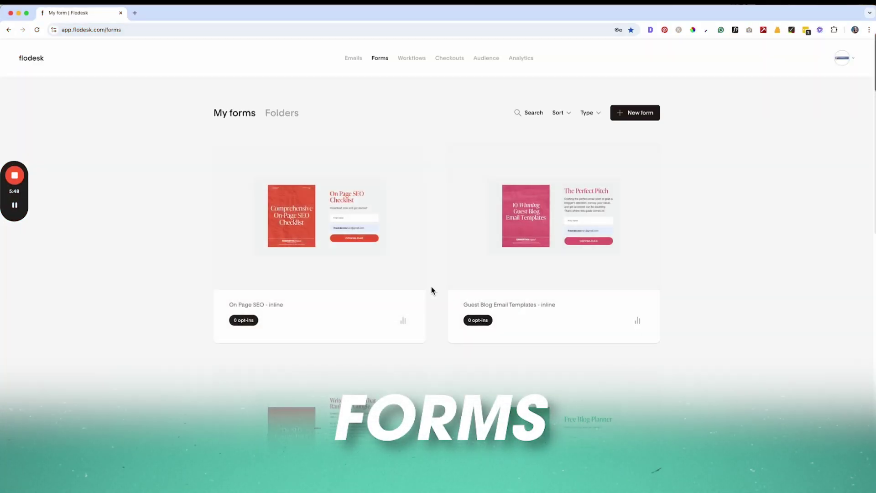
{"action": "left_click", "coordinate": [636, 113]}
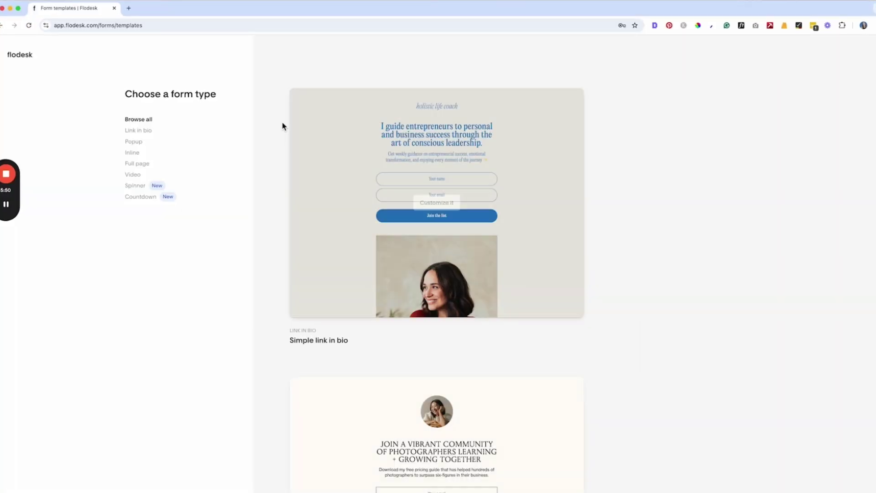
Browse the Link in bio, Full page, Video, Spinner and Countdown form templates and return to the forms list
{"action": "left_click", "coordinate": [138, 132]}
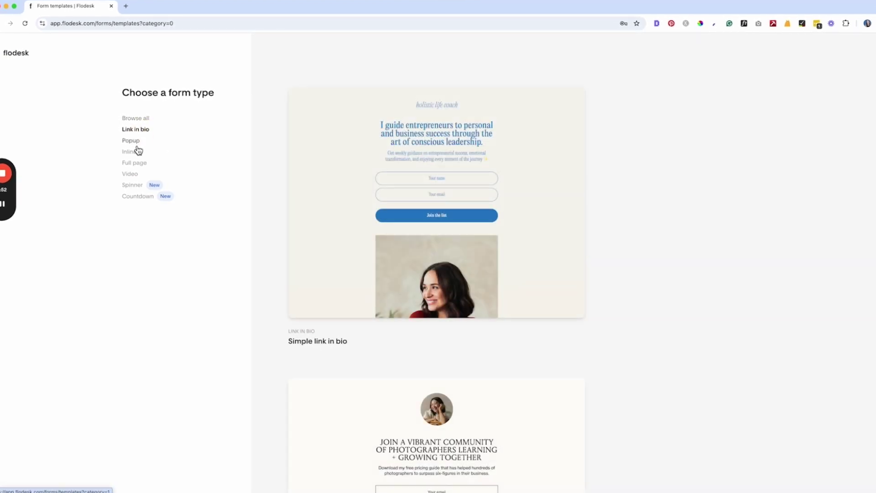
{"action": "left_click", "coordinate": [92, 178]}
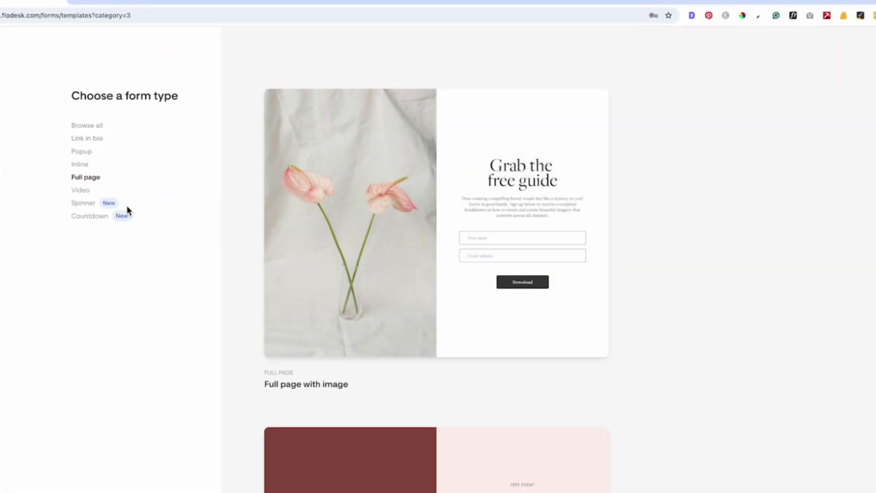
{"action": "left_click", "coordinate": [80, 188]}
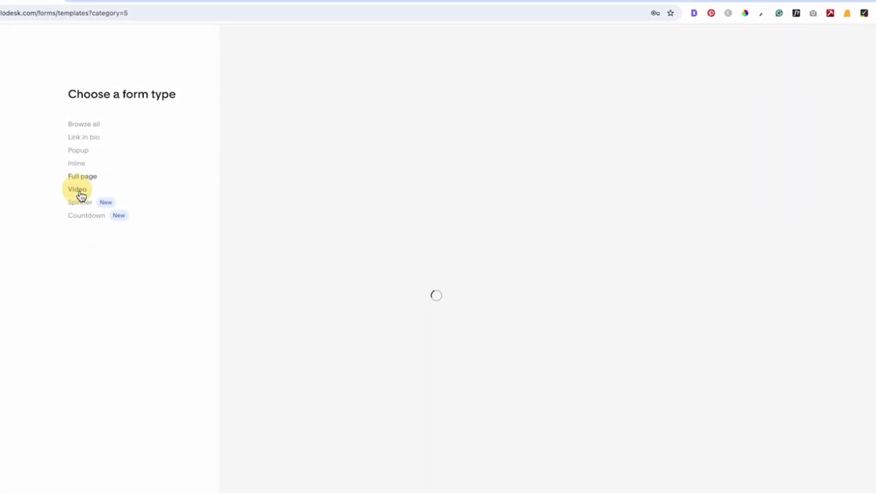
{"action": "left_click", "coordinate": [86, 205]}
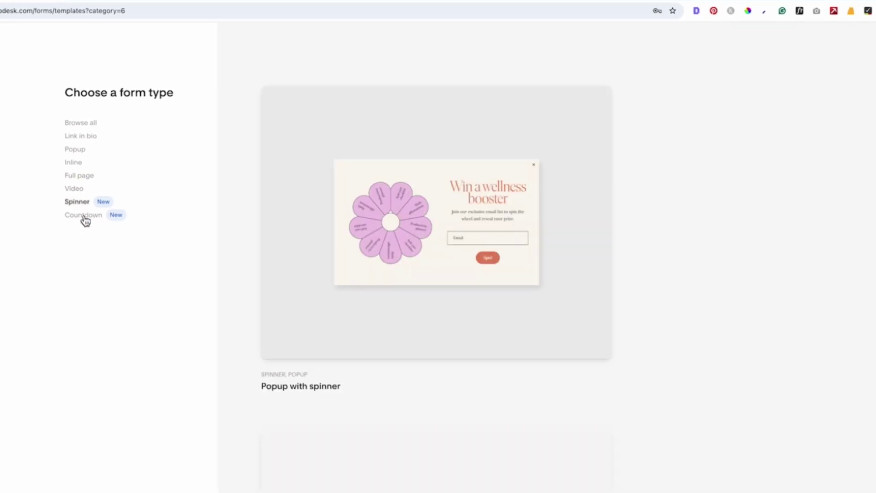
{"action": "left_click", "coordinate": [76, 221]}
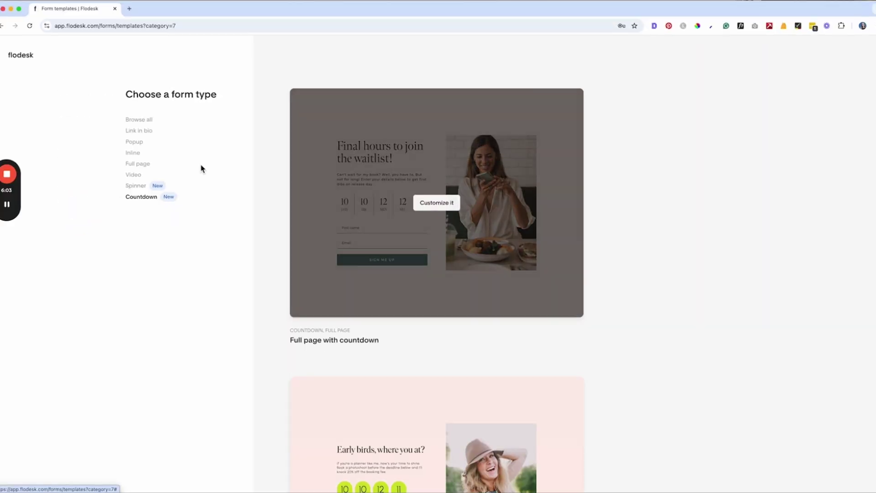
{"action": "left_click", "coordinate": [140, 184]}
{"action": "mouse_move", "coordinate": [427, 208]}
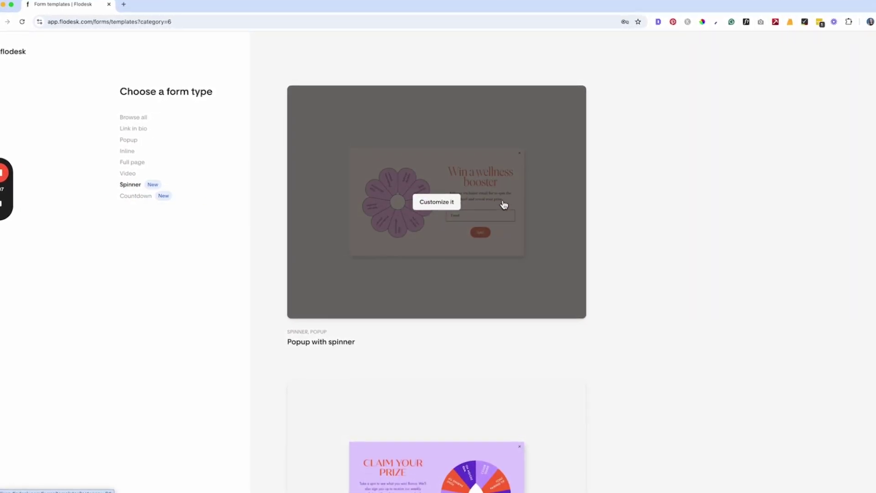
{"action": "left_click", "coordinate": [129, 173]}
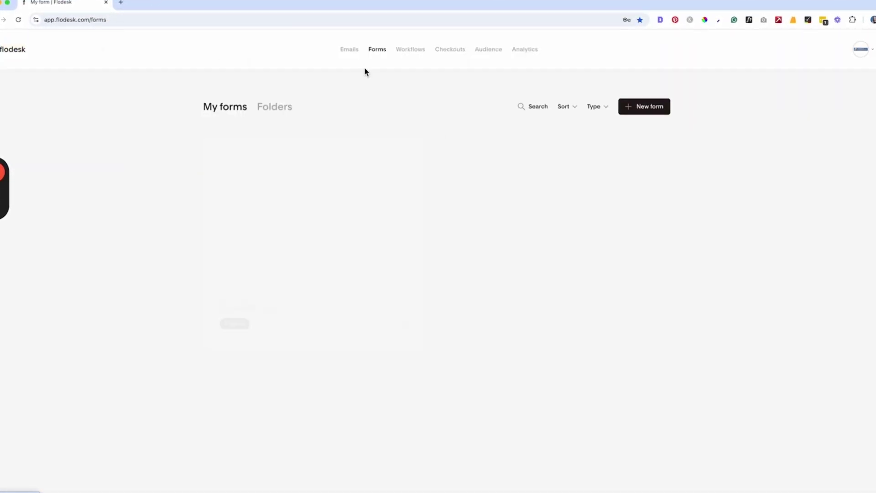
Open the embed codes of the On Page SEO - inline form and view the Free Website Planner form embedded on the website planning guide page
{"action": "mouse_move", "coordinate": [294, 237]}
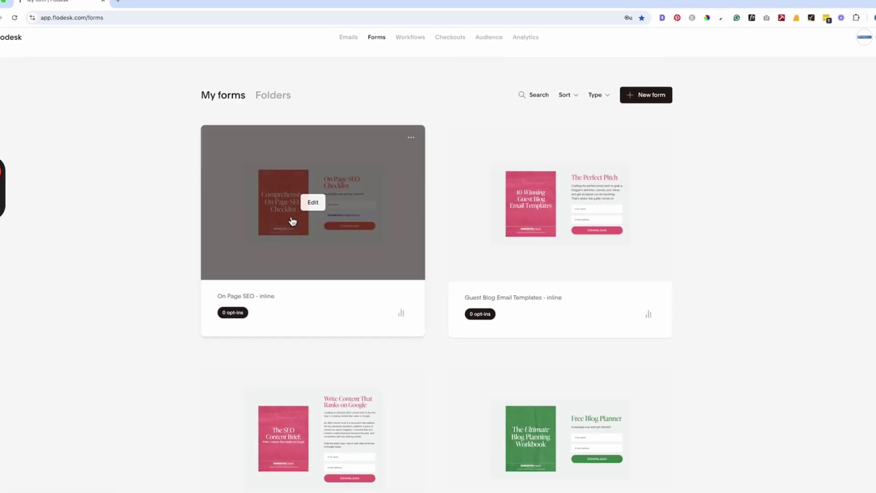
{"action": "left_click", "coordinate": [347, 226]}
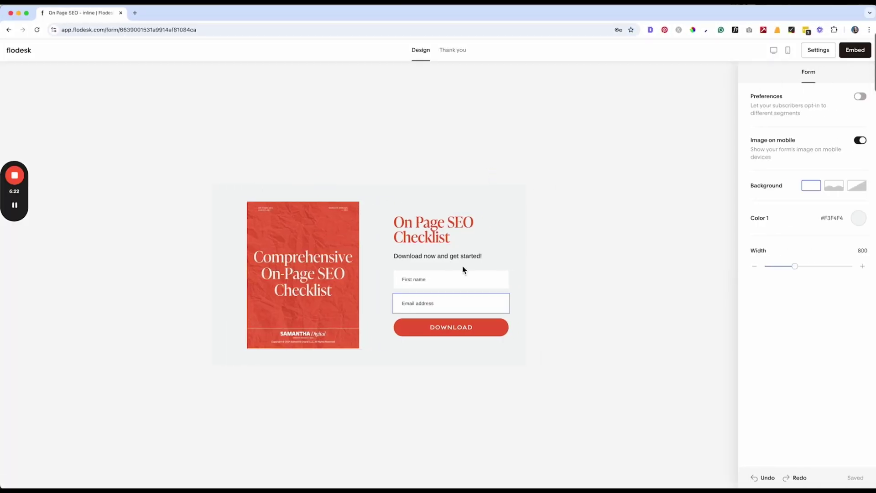
{"action": "left_click", "coordinate": [848, 56]}
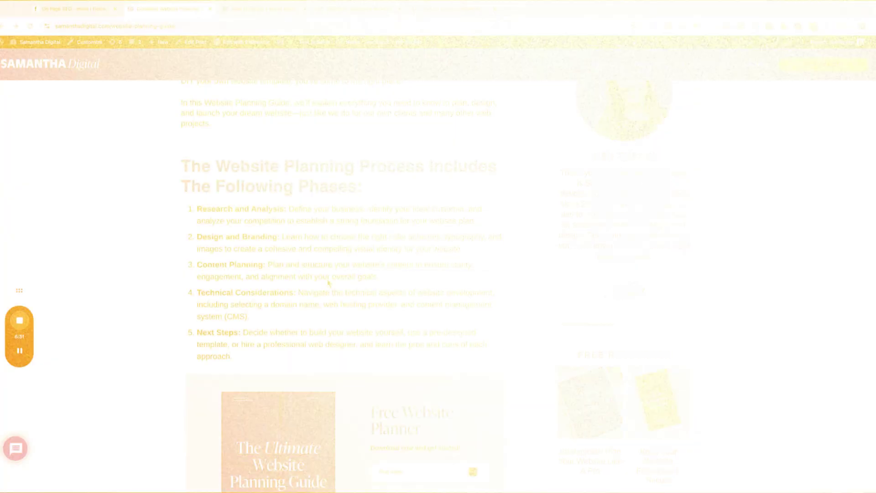
{"action": "scroll", "coordinate": [372, 309], "scroll_direction": "down", "scroll_amount": 2}
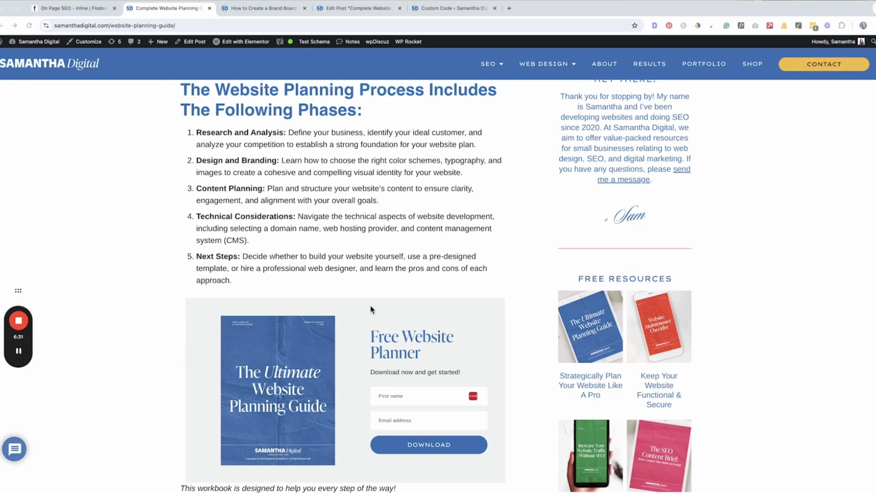
{"action": "scroll", "coordinate": [420, 310], "scroll_direction": "down", "scroll_amount": 2}
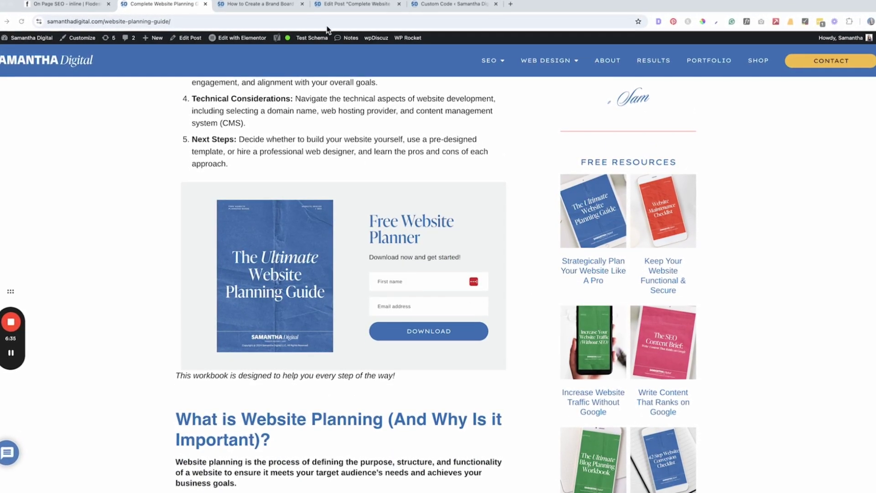
Switch to the WordPress editor of the Complete Website Planning Guide post and insert an HTML block below the numbered list of phases
{"action": "left_click", "coordinate": [333, 6]}
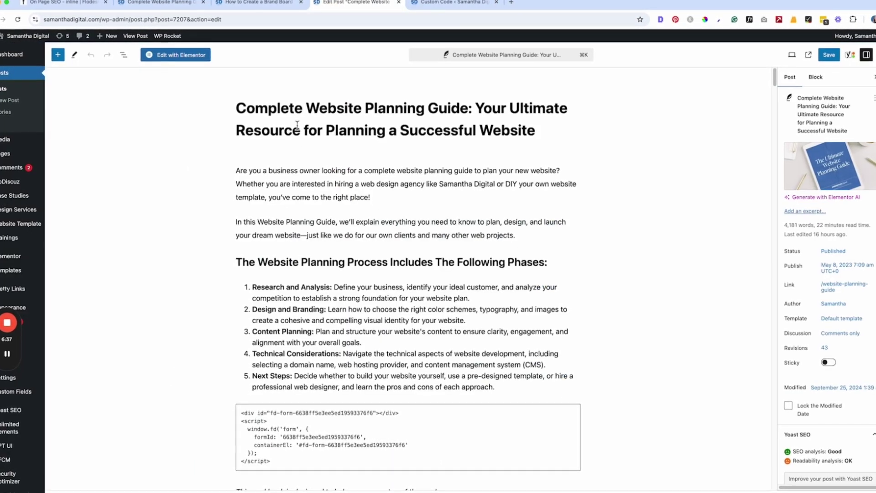
{"action": "left_click", "coordinate": [516, 381]}
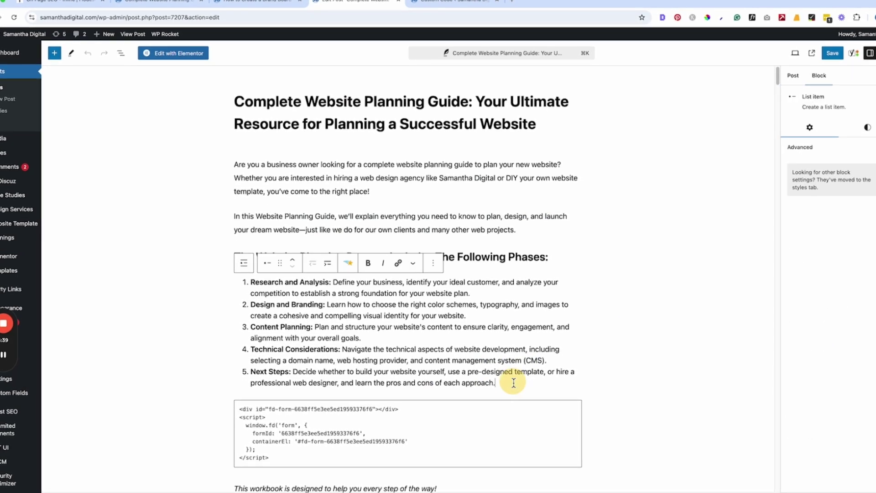
{"action": "key", "text": "Return"}
{"action": "key", "text": "Return"}
{"action": "left_click", "coordinate": [577, 382]}
{"action": "type", "text": "htm"}
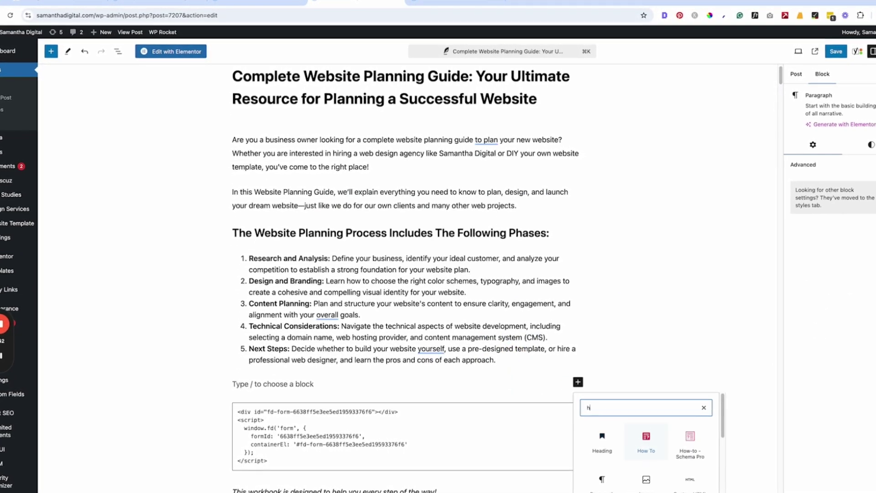
{"action": "left_click", "coordinate": [603, 445]}
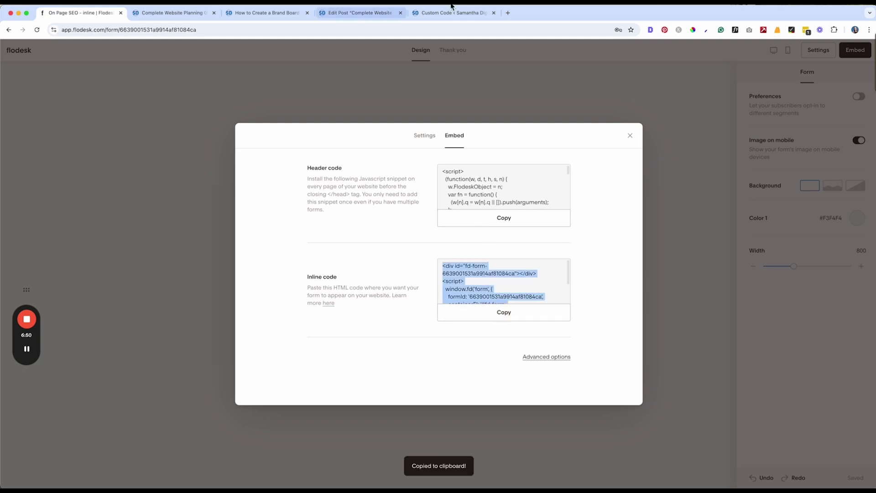
Return to the form's embed codes in Flodesk and copy the header code
{"action": "left_click", "coordinate": [371, 13]}
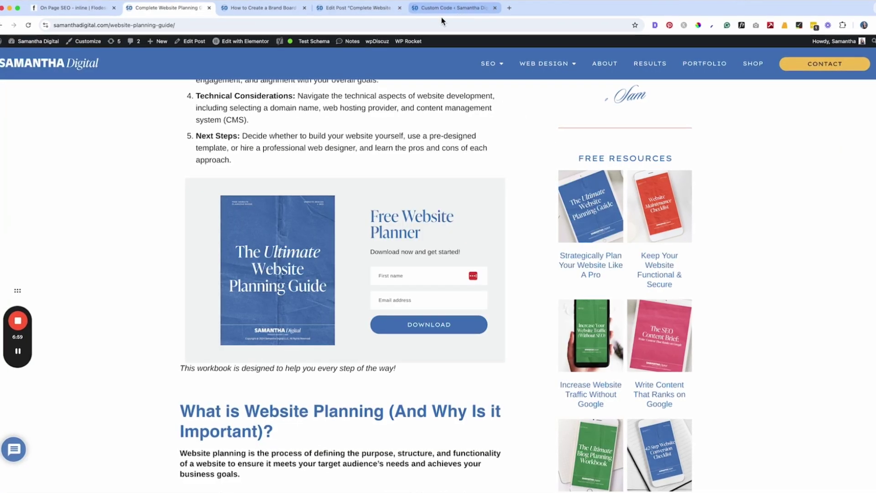
{"action": "left_click", "coordinate": [265, 12]}
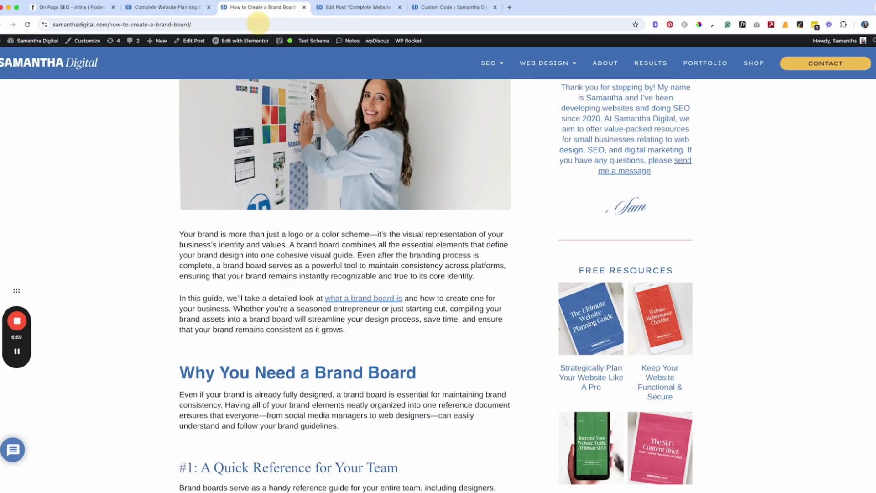
{"action": "left_click", "coordinate": [63, 7]}
{"action": "left_click", "coordinate": [496, 216]}
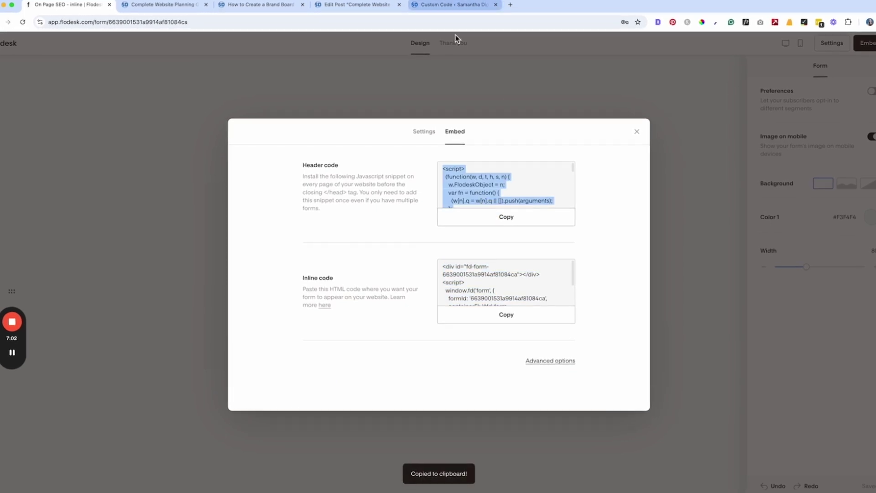
Open the Flodesk entry in WordPress's Elementor custom code list for editing and examine its header script
{"action": "left_click", "coordinate": [446, 9]}
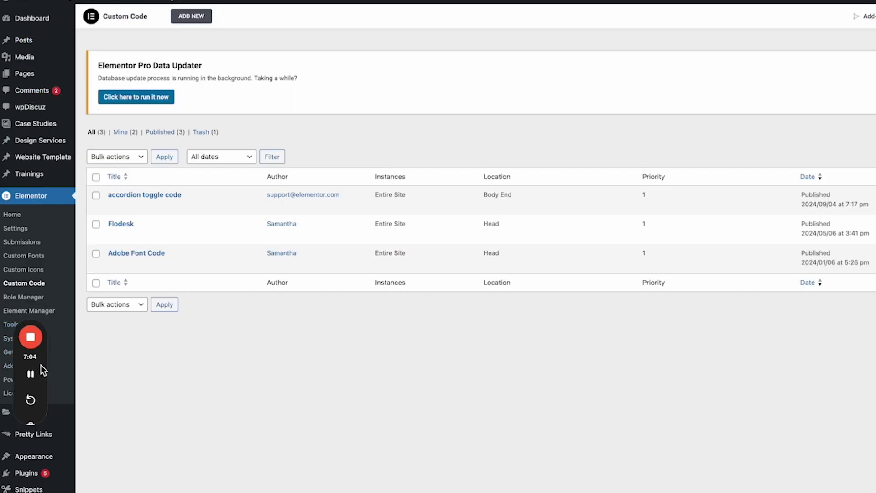
{"action": "left_click_drag", "start_coordinate": [17, 358], "coordinate": [30, 488]}
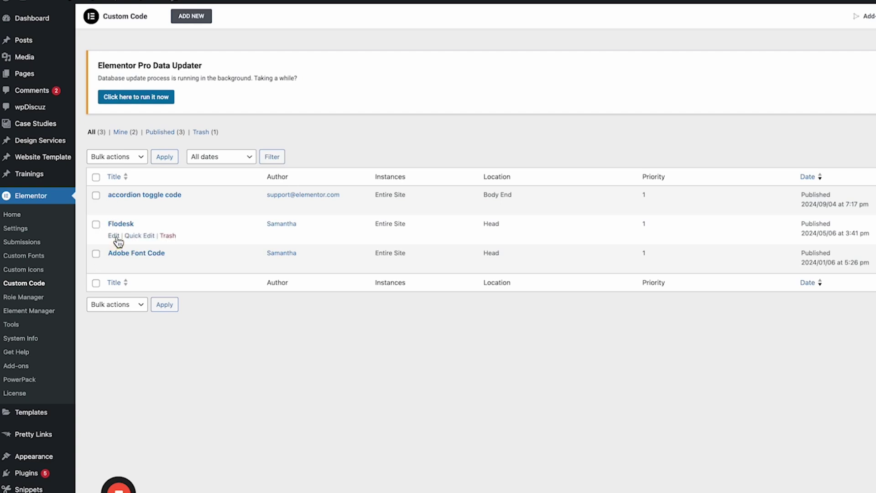
{"action": "left_click", "coordinate": [114, 236]}
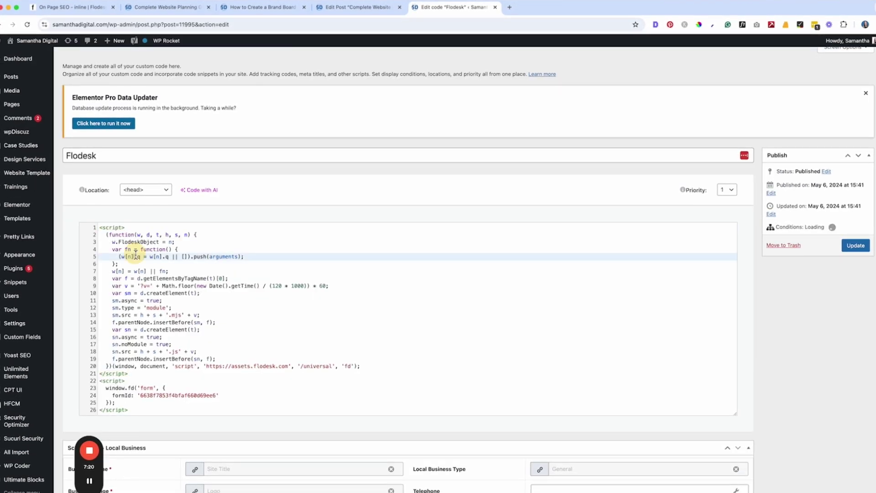
{"action": "left_click_drag", "start_coordinate": [215, 358], "coordinate": [113, 210]}
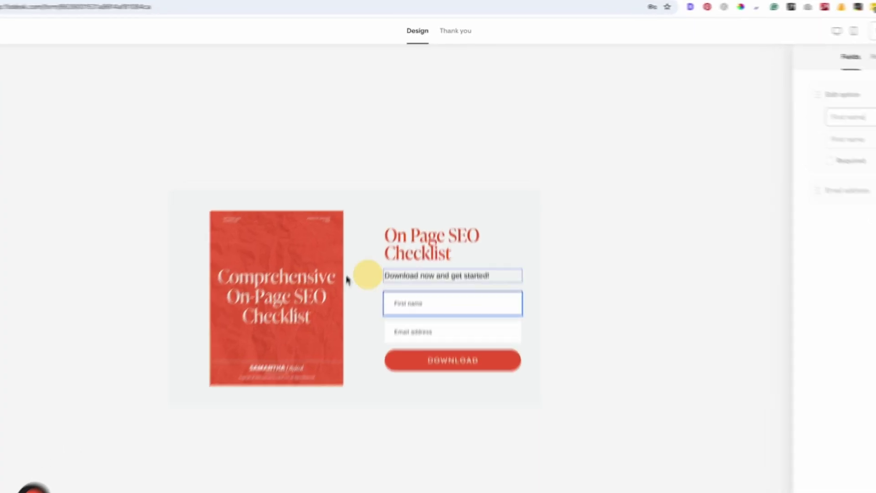
Review the cover image and the thank-you message of the On Page SEO form in Flodesk
{"action": "left_click", "coordinate": [347, 280]}
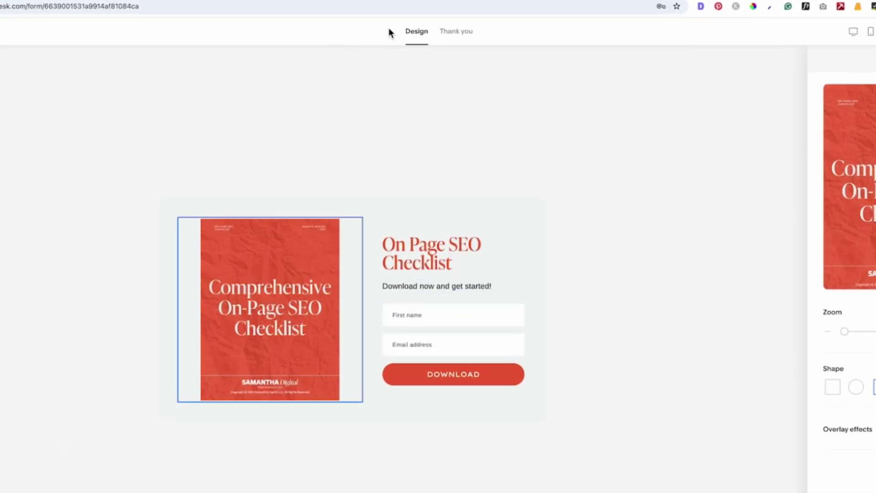
{"action": "left_click", "coordinate": [465, 31]}
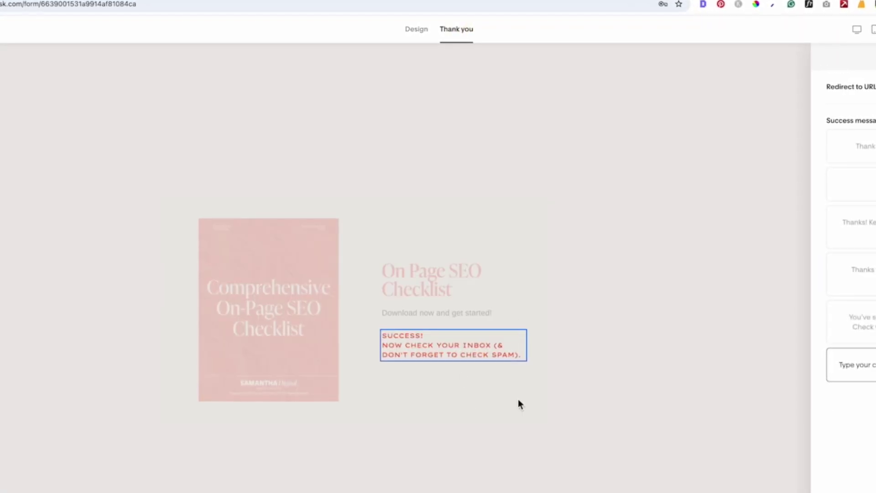
Remove the Newsletter segment in the form's settings and close the settings
{"action": "left_click", "coordinate": [828, 82]}
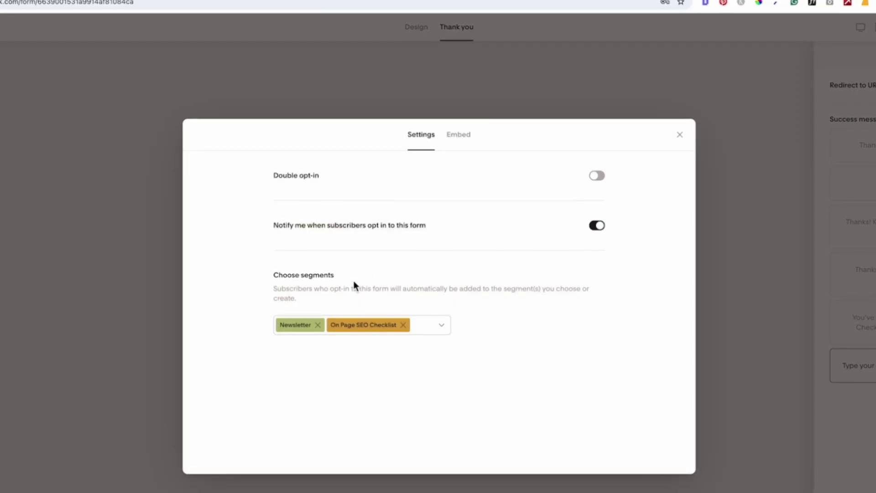
{"action": "left_click", "coordinate": [318, 326]}
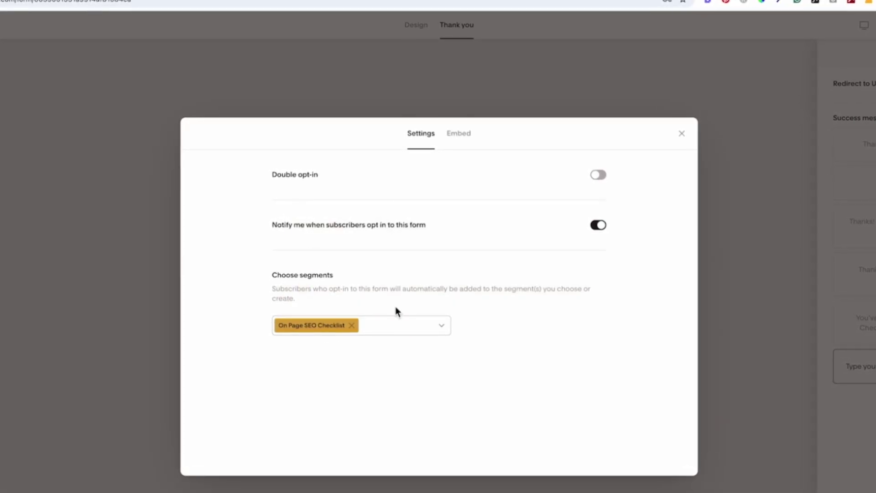
{"action": "left_click", "coordinate": [387, 332]}
{"action": "left_click", "coordinate": [323, 289]}
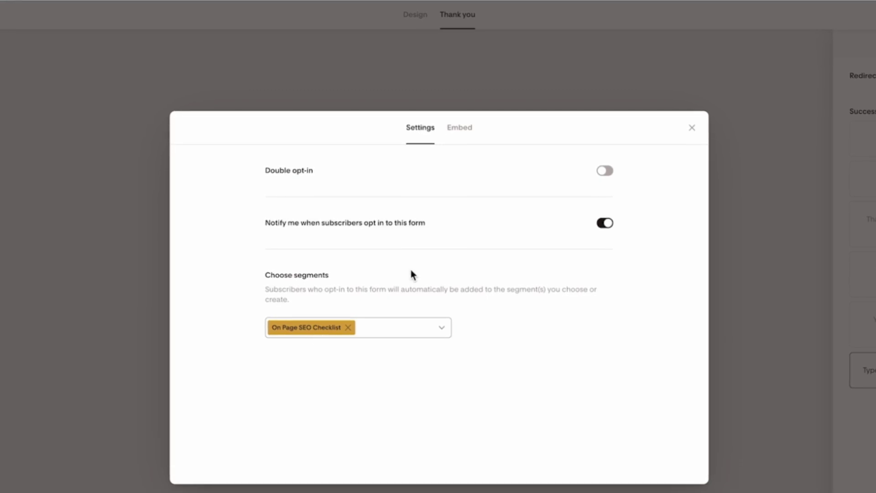
{"action": "left_click", "coordinate": [689, 131]}
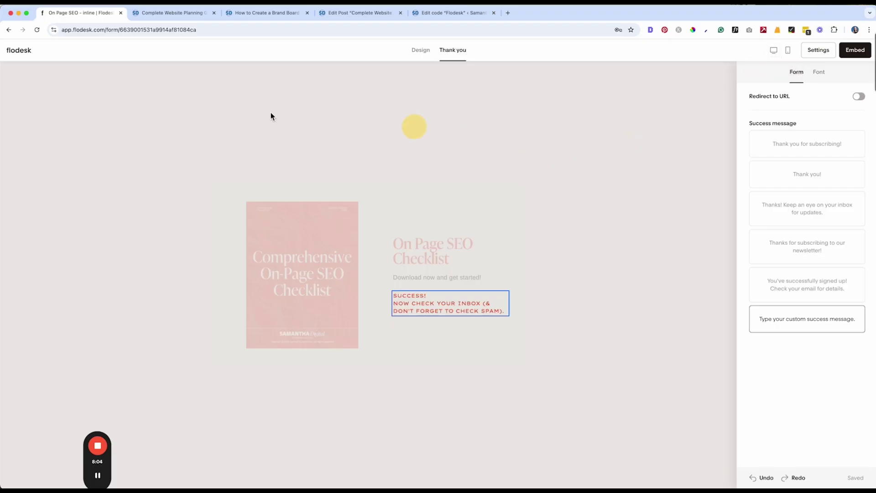
Return to the forms list and search it for "pop"
{"action": "left_click", "coordinate": [22, 56]}
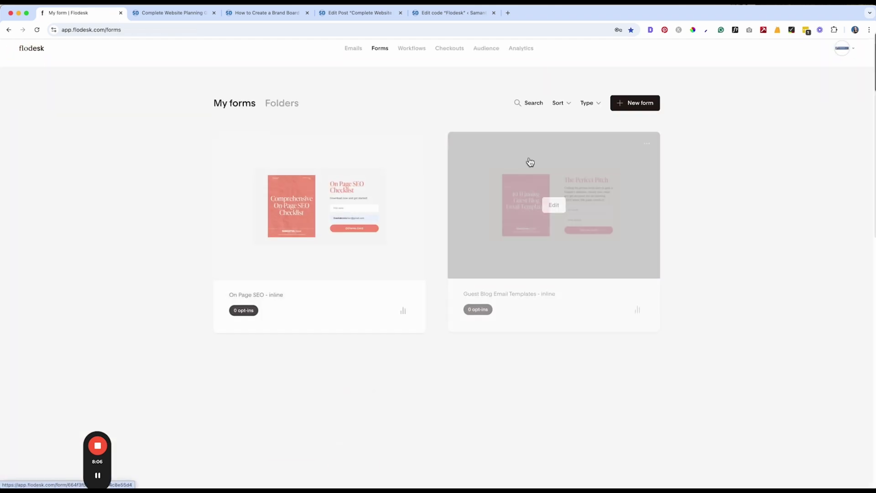
{"action": "scroll", "coordinate": [608, 136], "scroll_direction": "down", "scroll_amount": 4}
{"action": "scroll", "coordinate": [609, 139], "scroll_direction": "down", "scroll_amount": 5}
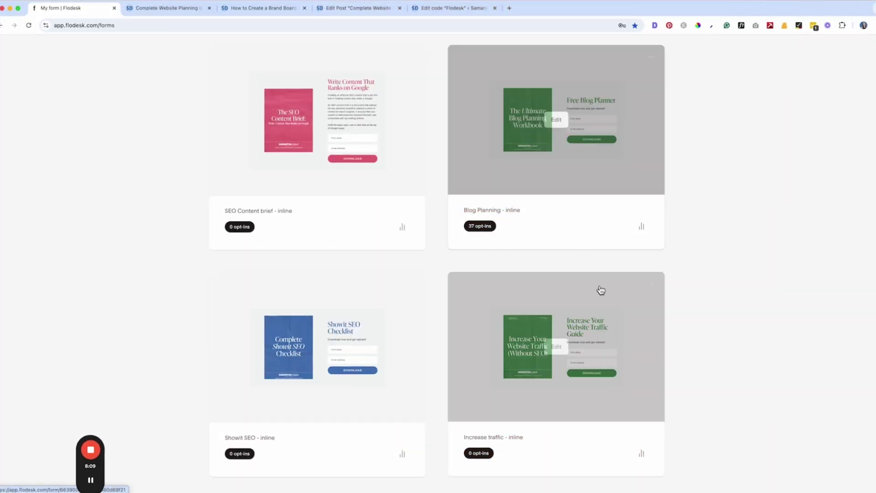
{"action": "scroll", "coordinate": [601, 290], "scroll_direction": "up", "scroll_amount": 10}
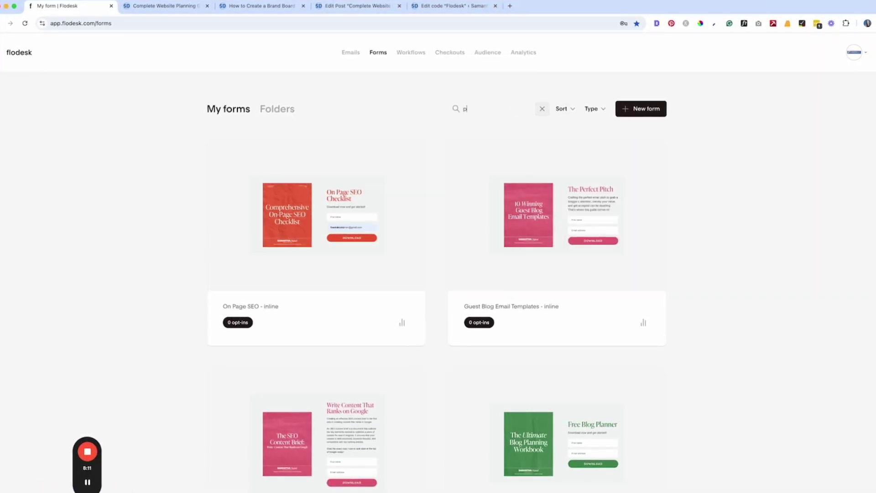
Open the Increase traffic - popup form for editing, check its settings and close them
{"action": "mouse_move", "coordinate": [334, 217]}
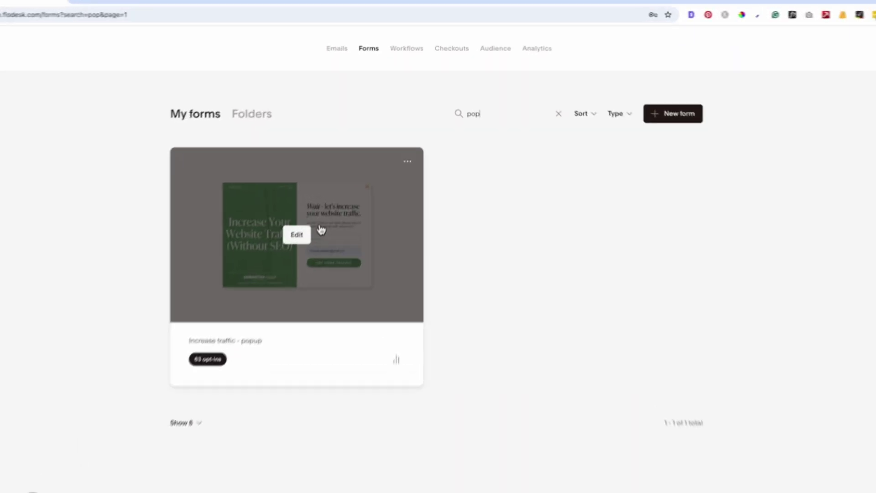
{"action": "left_click", "coordinate": [297, 234]}
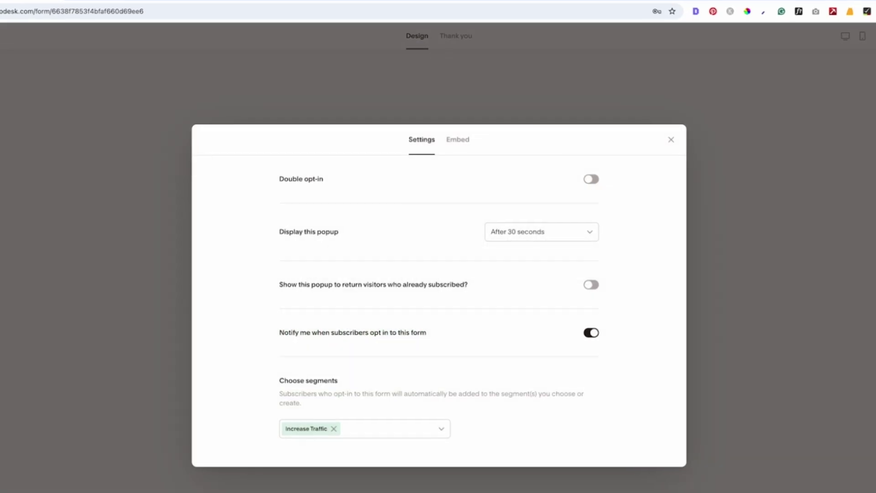
{"action": "left_click", "coordinate": [788, 89]}
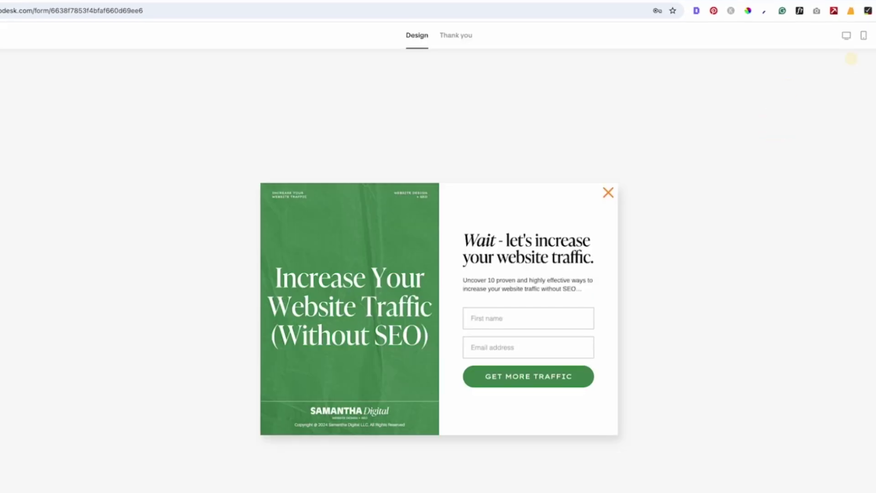
Review the popup form's display timing options and its segment selection in the form settings
{"action": "left_click", "coordinate": [396, 283]}
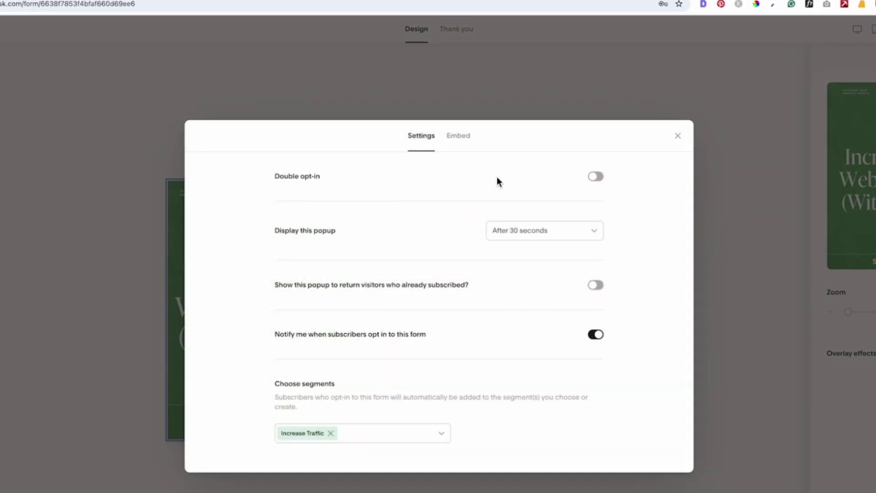
{"action": "left_click_drag", "start_coordinate": [275, 232], "coordinate": [371, 236]}
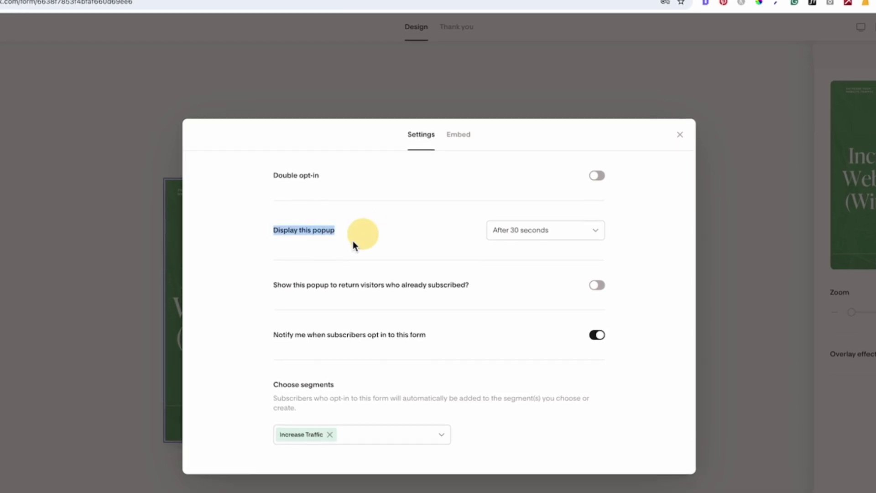
{"action": "left_click", "coordinate": [539, 233]}
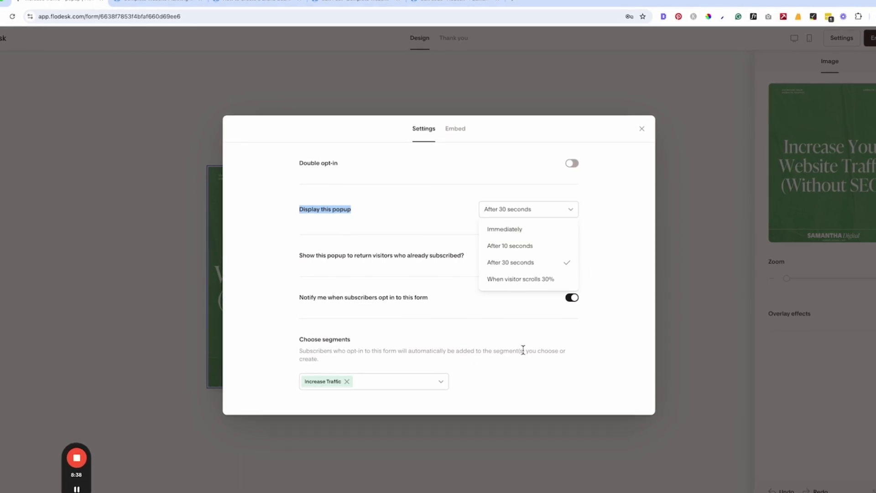
{"action": "left_click", "coordinate": [393, 381]}
{"action": "left_click", "coordinate": [358, 348]}
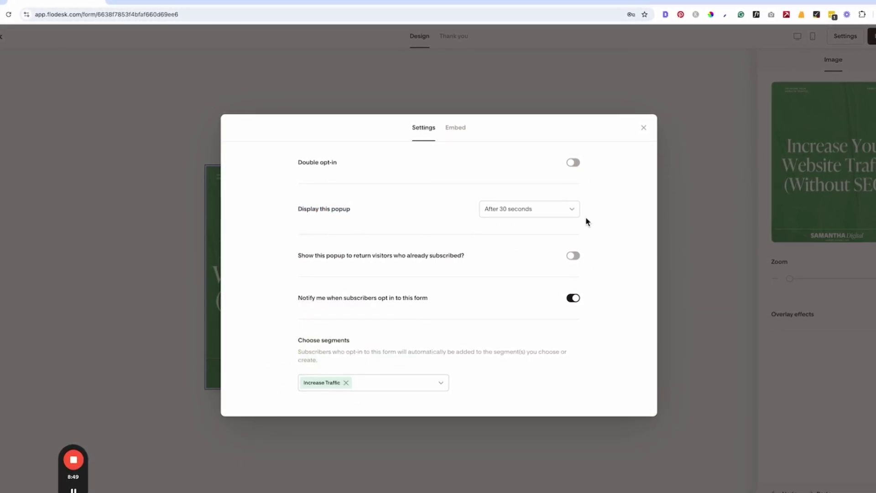
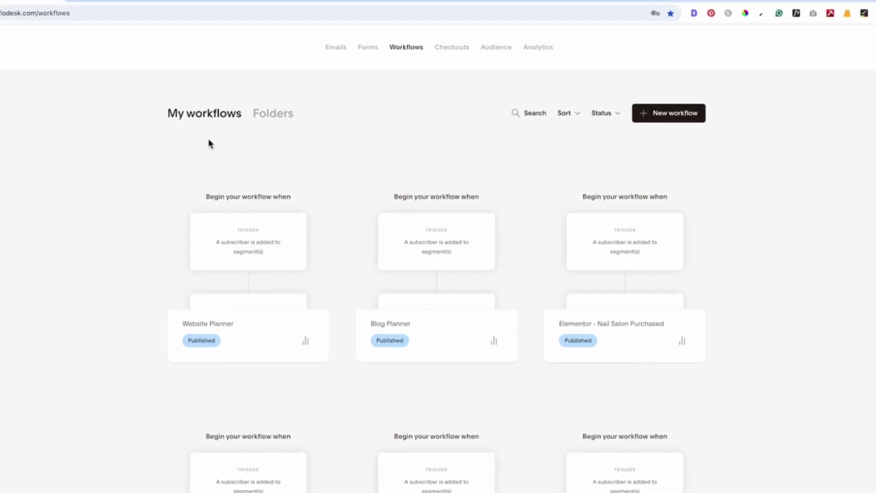
Open the published Website Planner workflow for editing, accept pausing it, and show the segments available for its trigger
{"action": "left_click", "coordinate": [313, 162]}
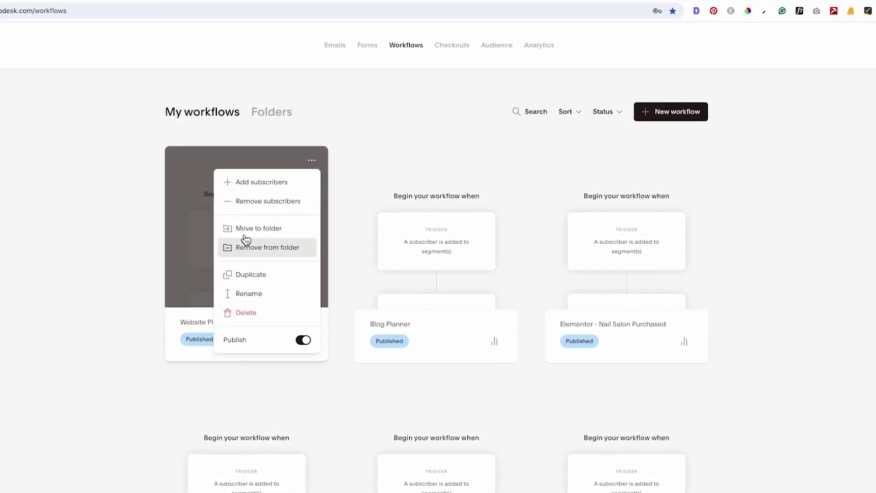
{"action": "left_click", "coordinate": [241, 297]}
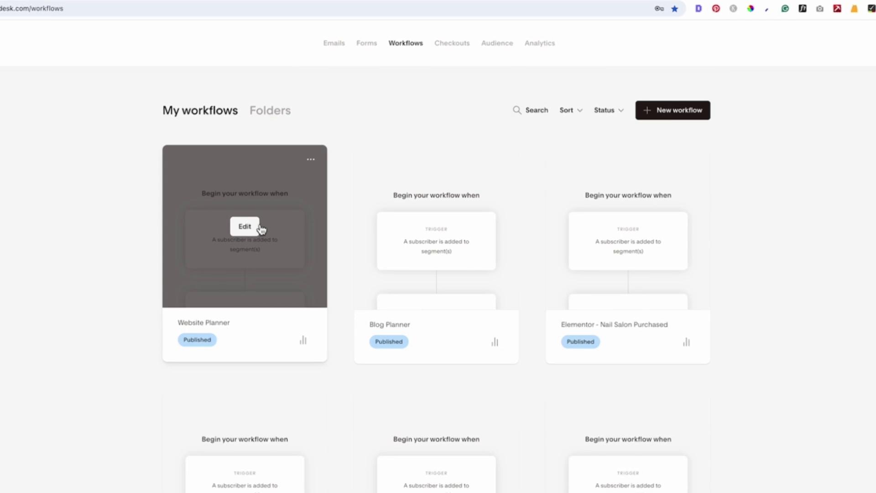
{"action": "left_click", "coordinate": [242, 227]}
{"action": "left_click", "coordinate": [490, 336]}
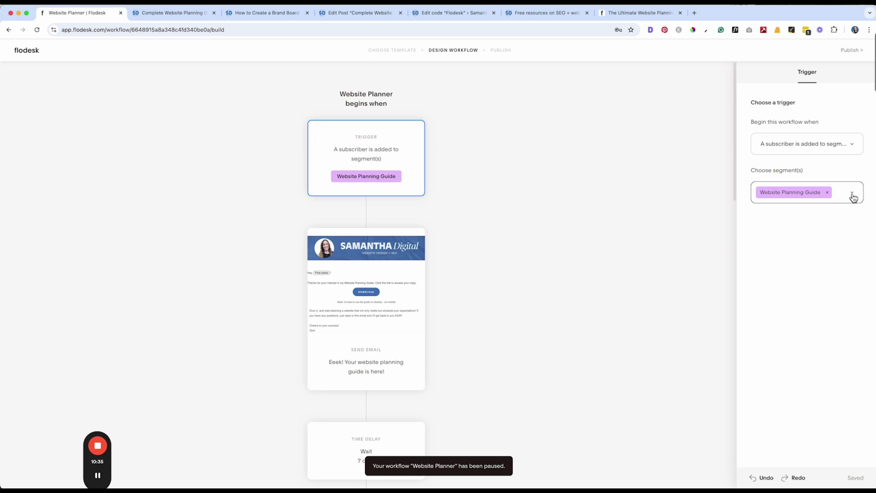
{"action": "left_click", "coordinate": [853, 196]}
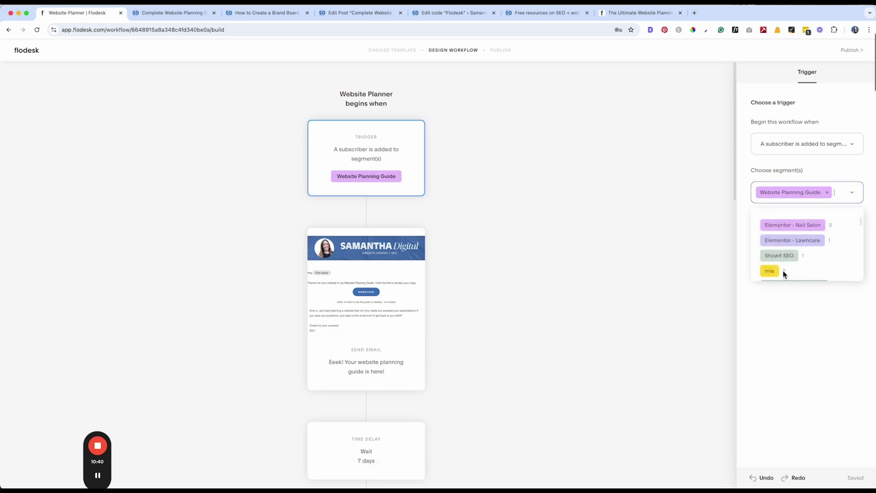
Open the workflow's first email and examine its header image, download button link, closing text and Instagram block
{"action": "left_click", "coordinate": [388, 329]}
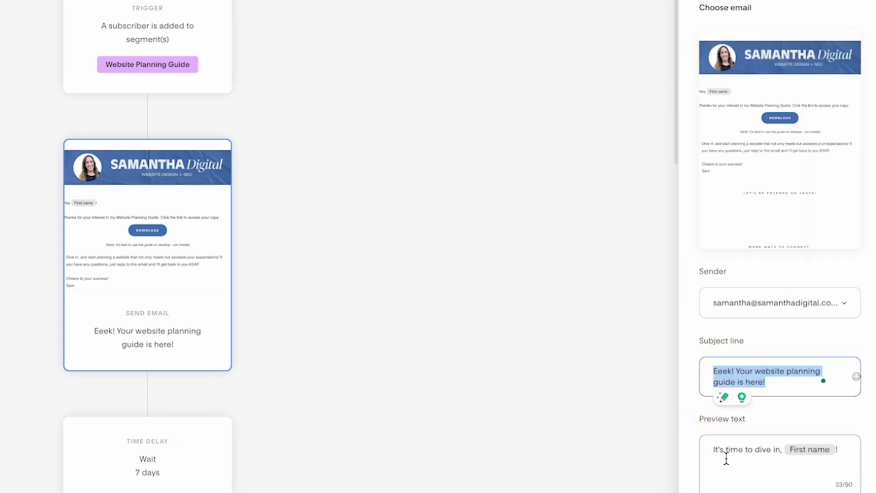
{"action": "left_click", "coordinate": [786, 139]}
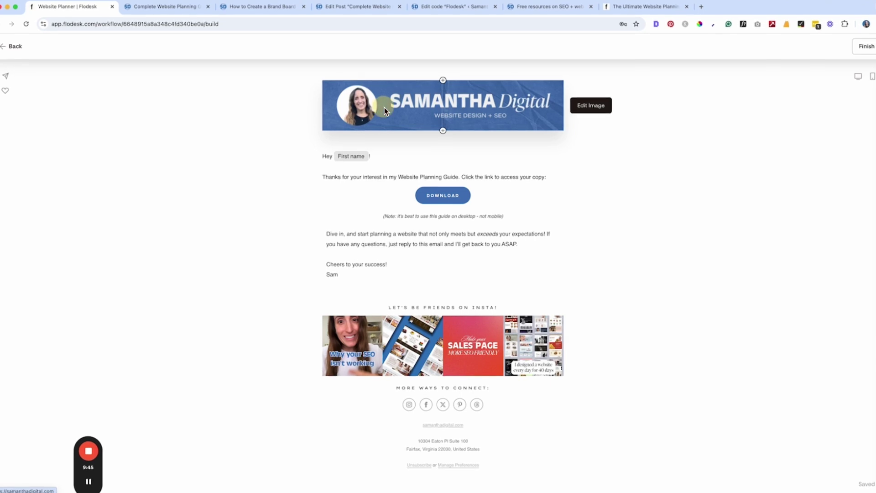
{"action": "left_click", "coordinate": [384, 107]}
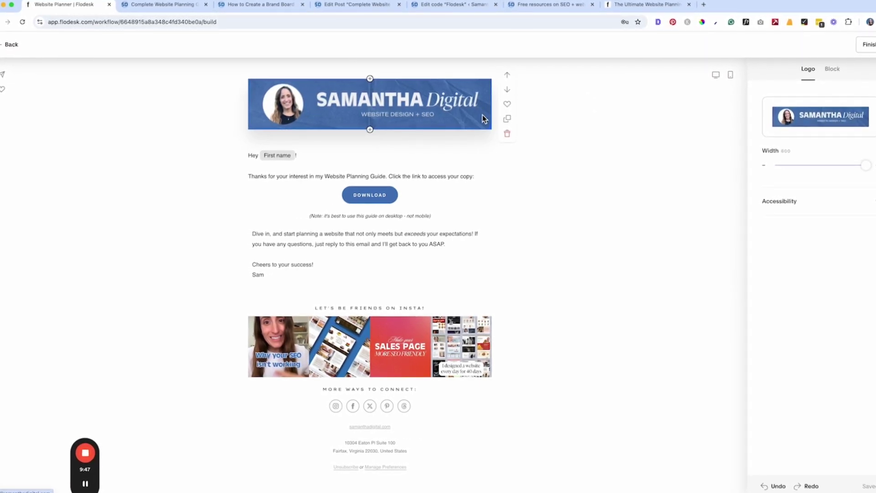
{"action": "left_click", "coordinate": [250, 203]}
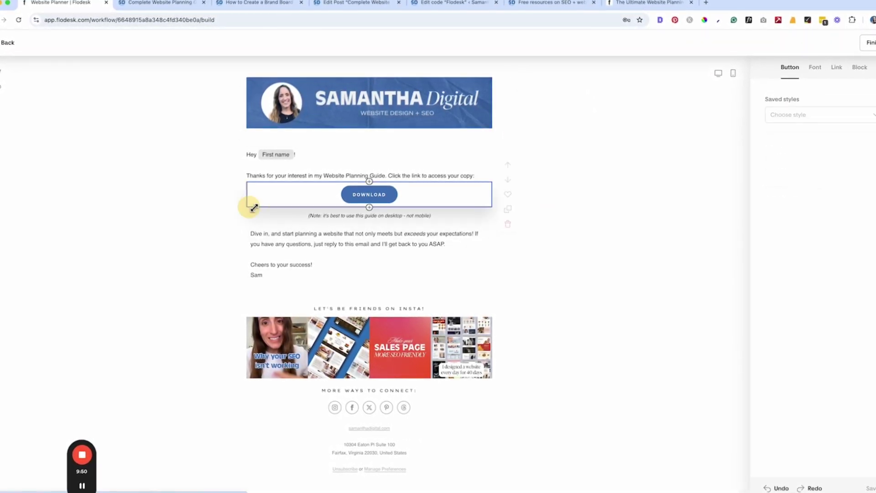
{"action": "left_click", "coordinate": [838, 66]}
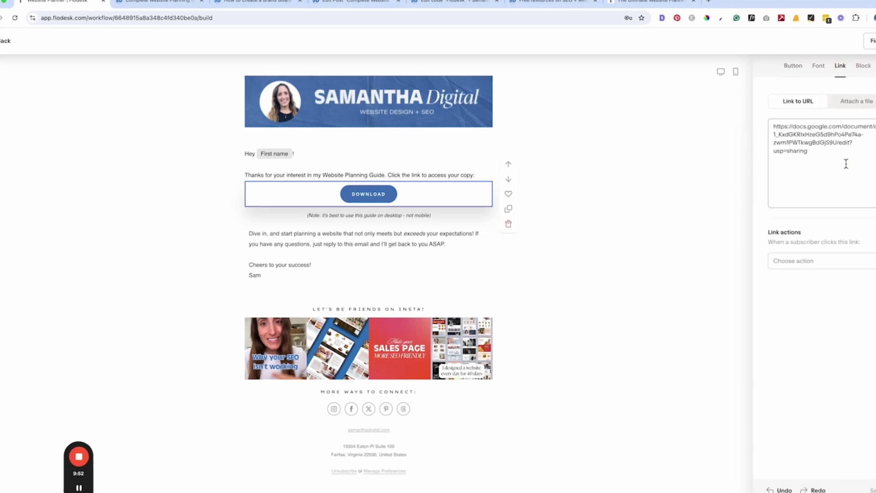
{"action": "triple_click", "coordinate": [818, 151]}
{"action": "left_click", "coordinate": [321, 251]}
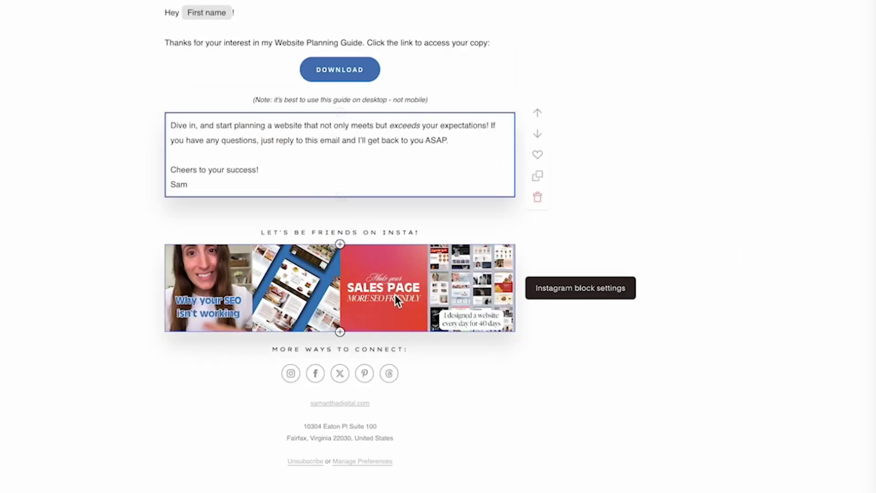
{"action": "left_click", "coordinate": [396, 297]}
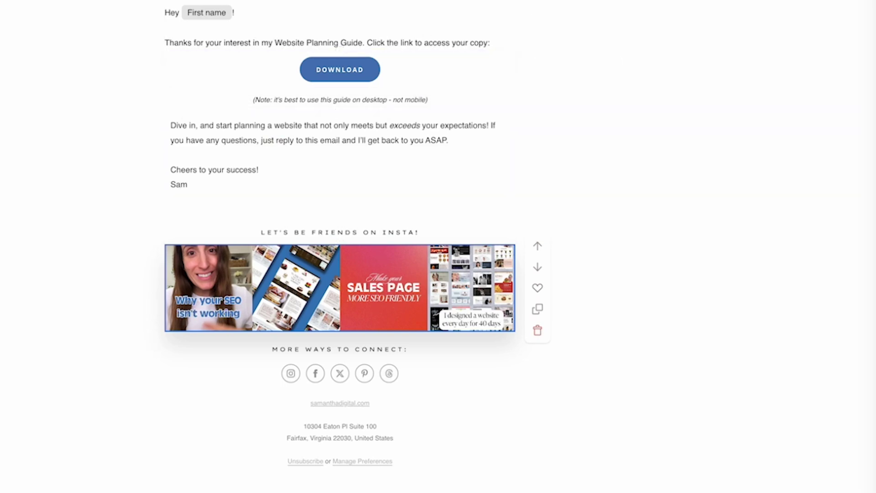
Examine the workflow's time delays and follow-up emails down to the exit step
{"action": "scroll", "coordinate": [456, 291], "scroll_direction": "down", "scroll_amount": 2}
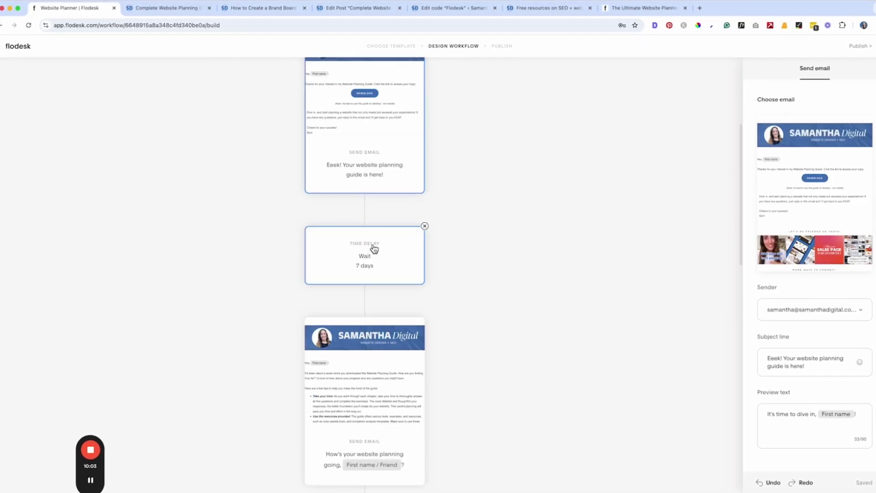
{"action": "scroll", "coordinate": [442, 242], "scroll_direction": "down", "scroll_amount": 3}
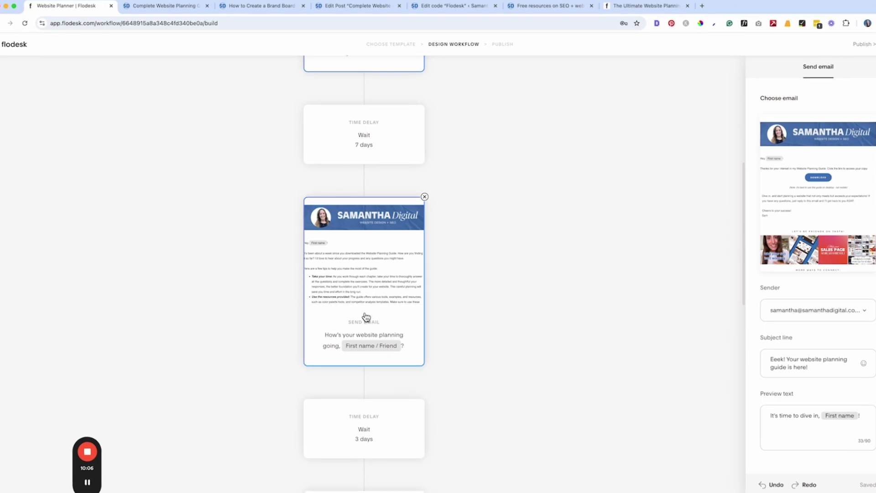
{"action": "scroll", "coordinate": [371, 301], "scroll_direction": "down", "scroll_amount": 5}
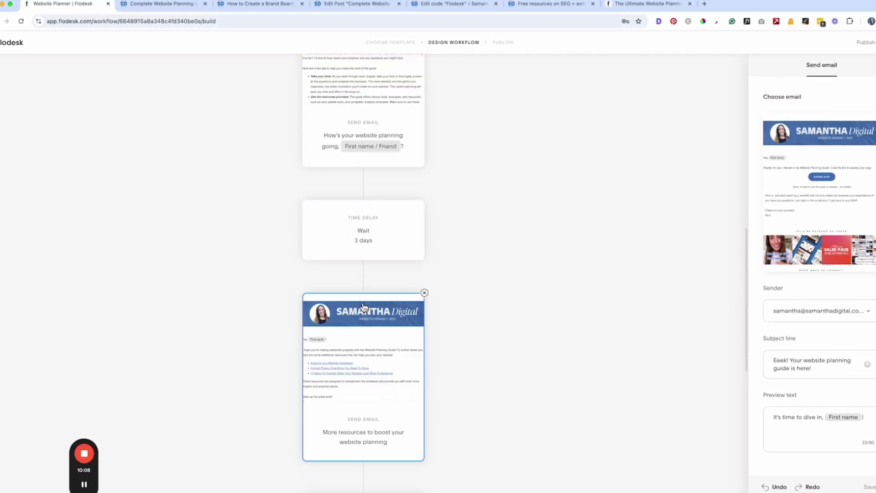
{"action": "scroll", "coordinate": [399, 369], "scroll_direction": "down", "scroll_amount": 3}
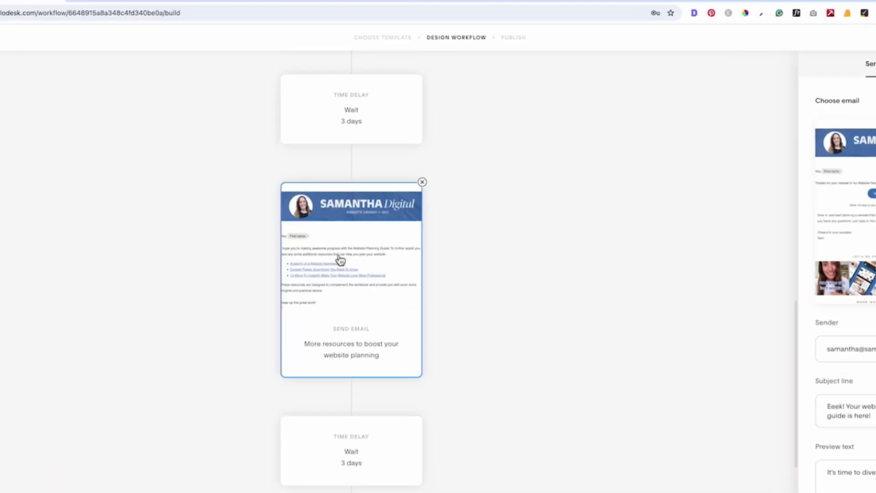
{"action": "scroll", "coordinate": [352, 322], "scroll_direction": "down", "scroll_amount": 5}
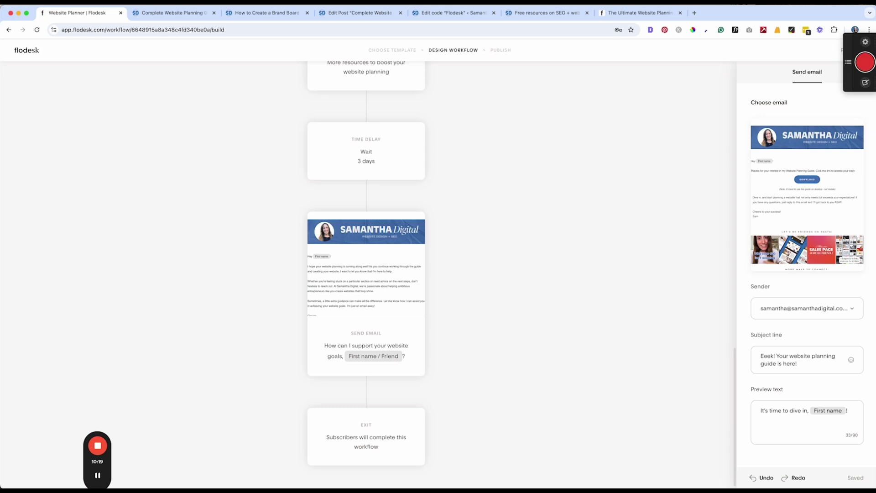
Return to the workflows list and resume the paused Website Planner workflow
{"action": "left_click", "coordinate": [23, 58]}
{"action": "mouse_move", "coordinate": [294, 255]}
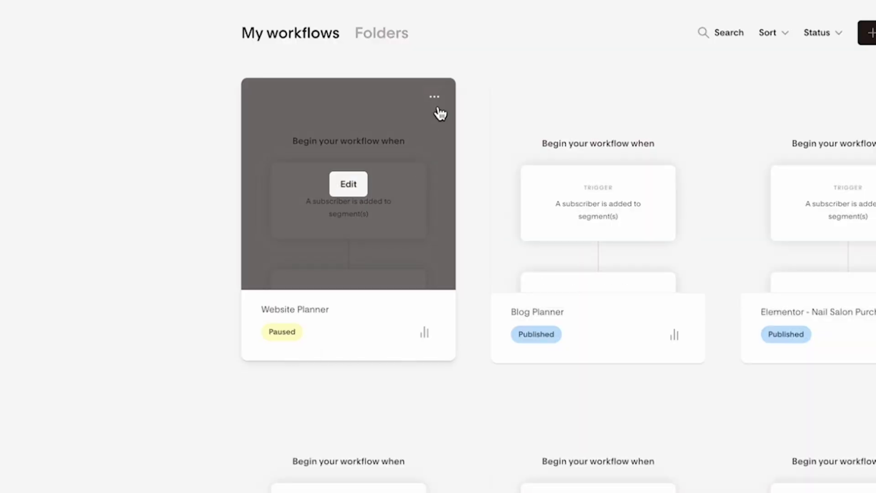
{"action": "left_click", "coordinate": [436, 99]}
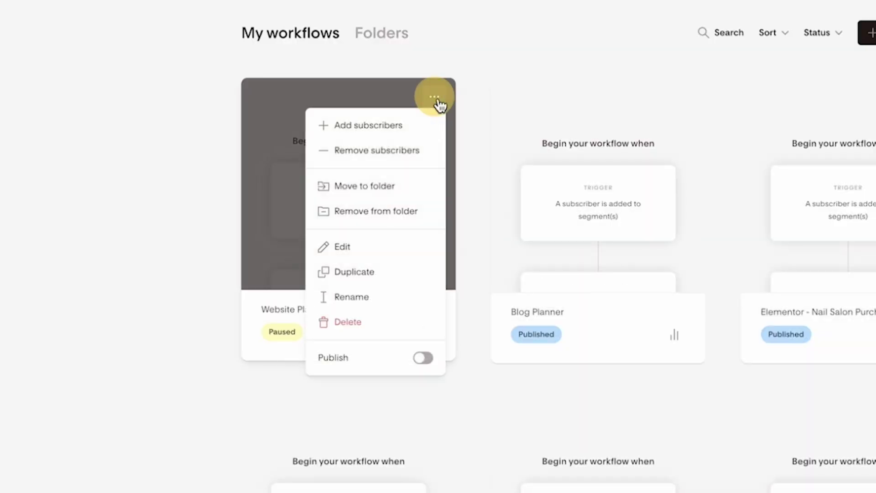
{"action": "left_click", "coordinate": [423, 359]}
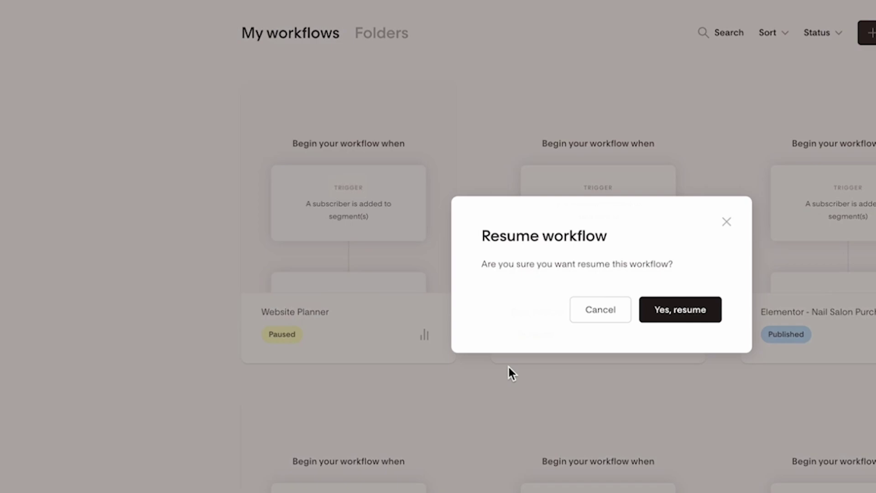
{"action": "left_click", "coordinate": [701, 323]}
Open the Mia checkout for editing, and follow the purchase button on the Ava Showit Website Template page
{"action": "left_click", "coordinate": [445, 54]}
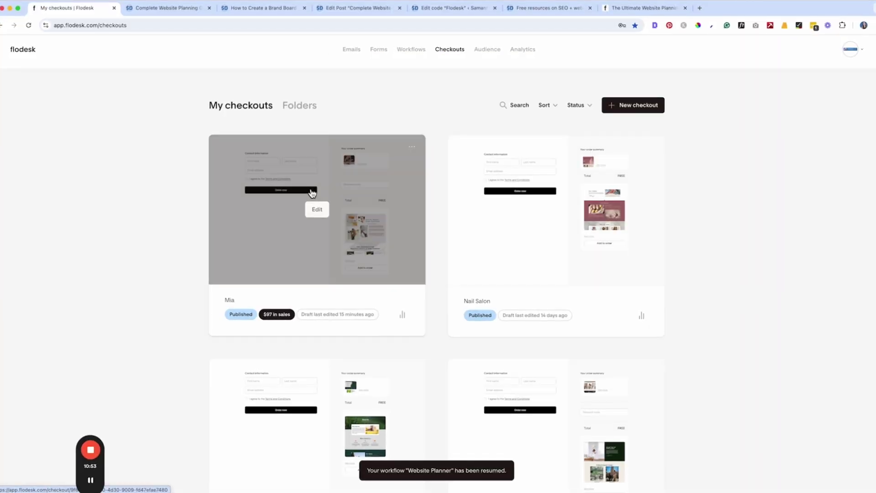
{"action": "left_click", "coordinate": [312, 193]}
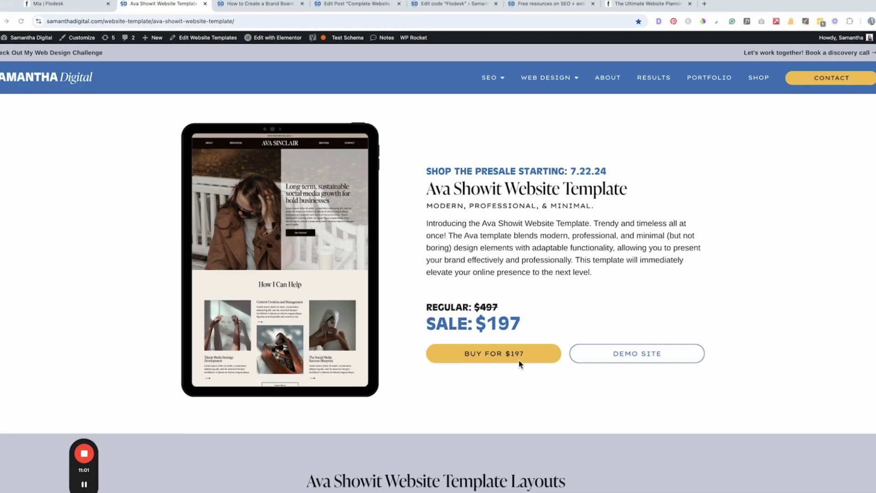
{"action": "left_click", "coordinate": [495, 361]}
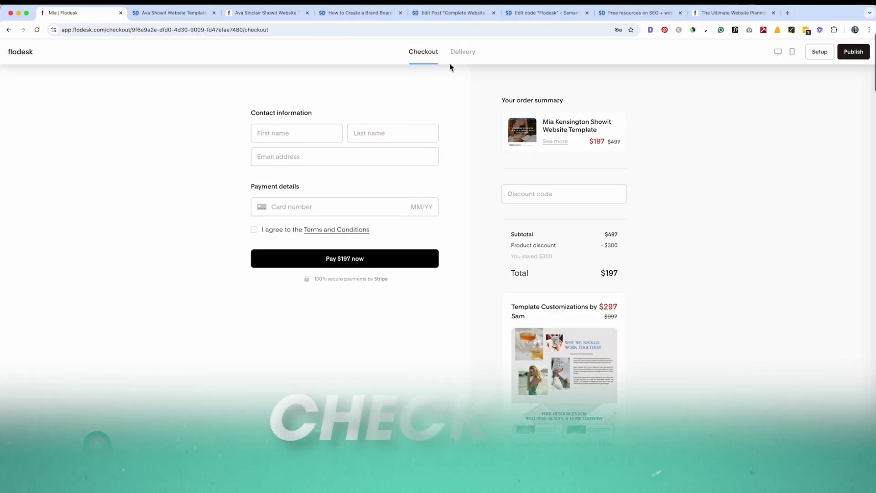
Review the product and upsell settings of the Mia checkout, including pricing, image, name and description
{"action": "left_click", "coordinate": [550, 114]}
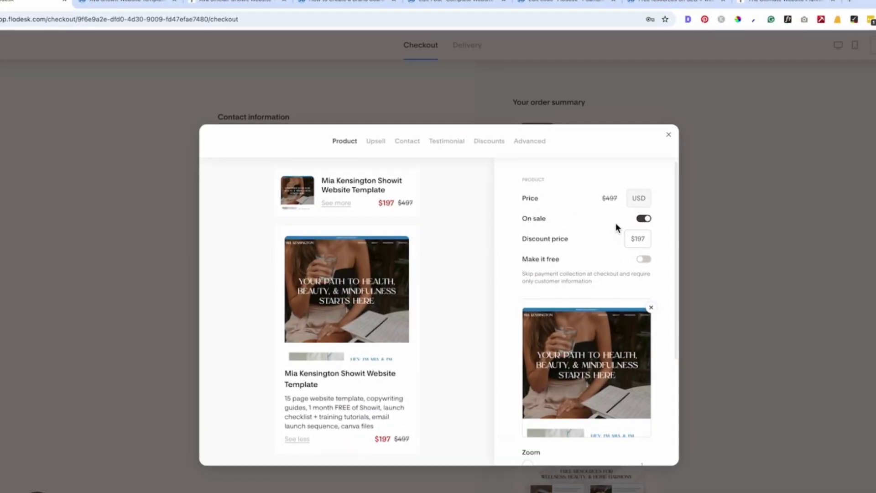
{"action": "scroll", "coordinate": [647, 274], "scroll_direction": "down", "scroll_amount": 4}
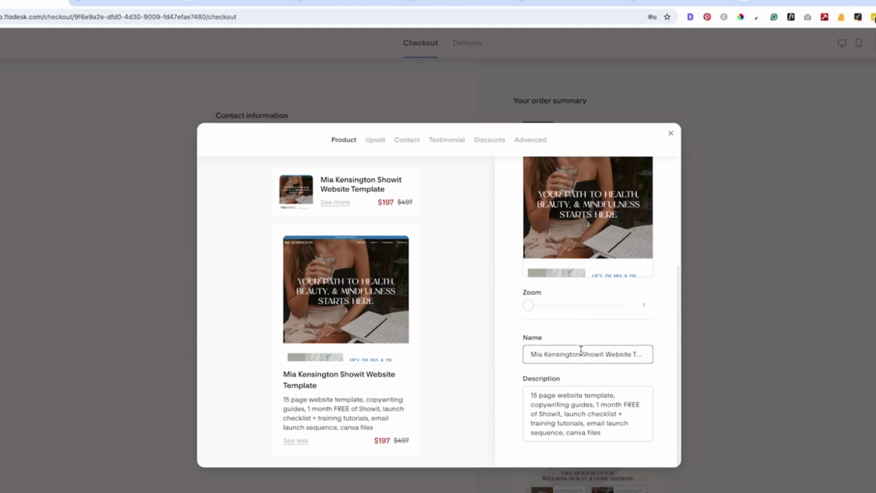
{"action": "left_click", "coordinate": [380, 141]}
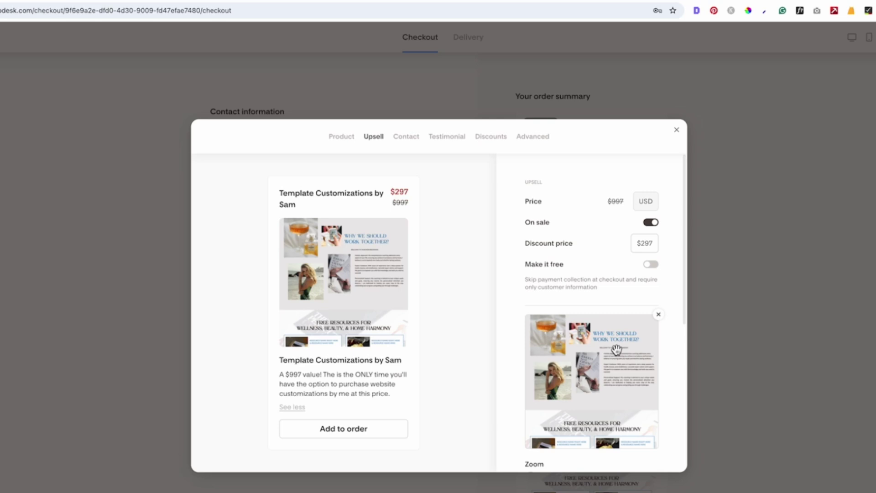
{"action": "scroll", "coordinate": [617, 349], "scroll_direction": "down", "scroll_amount": 6}
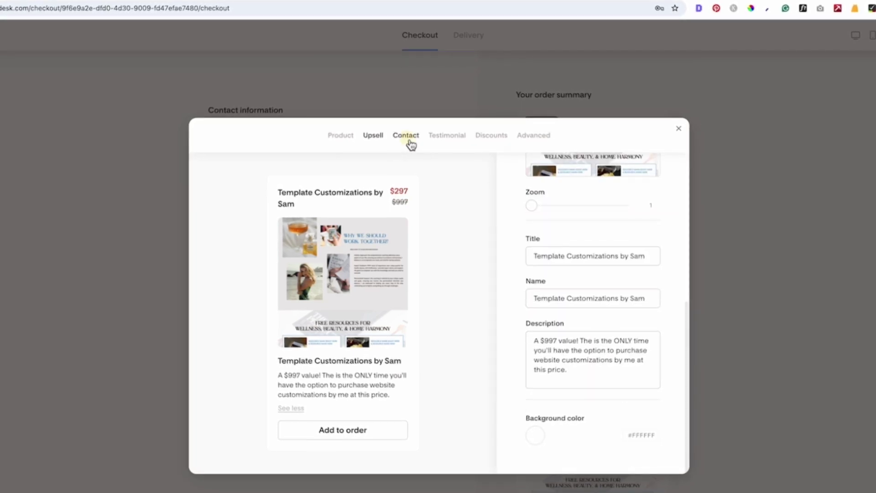
Review the checkout's contact settings, including its product segment, and its testimonial settings
{"action": "left_click", "coordinate": [411, 145]}
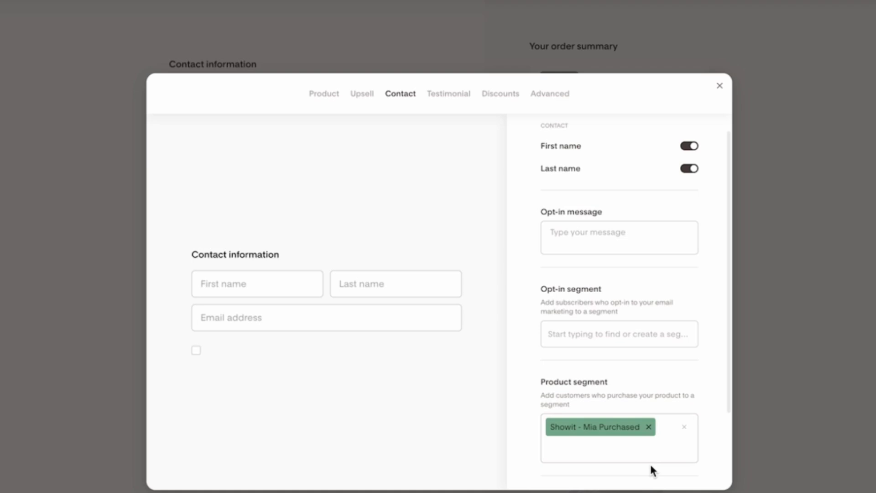
{"action": "left_click", "coordinate": [637, 456]}
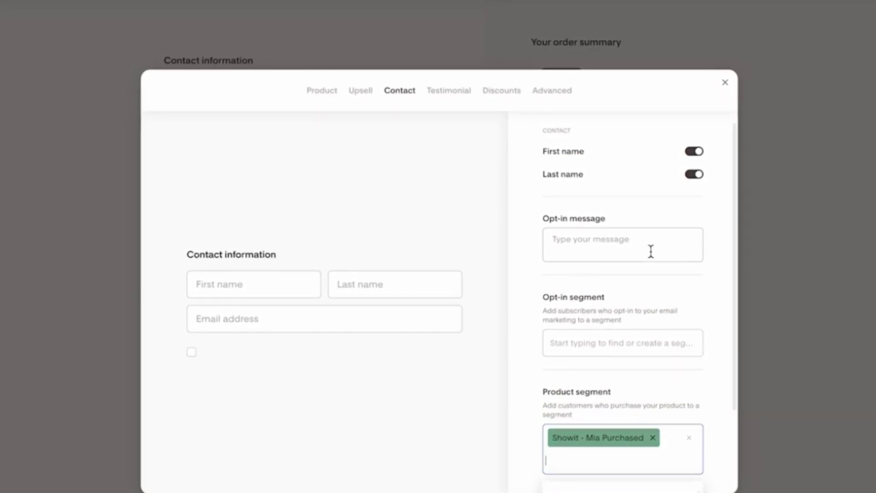
{"action": "left_click", "coordinate": [489, 386]}
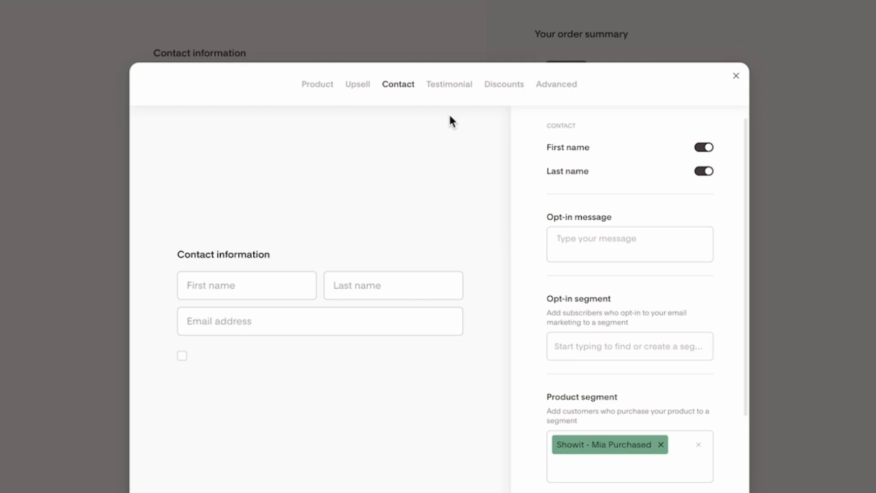
{"action": "left_click", "coordinate": [461, 91]}
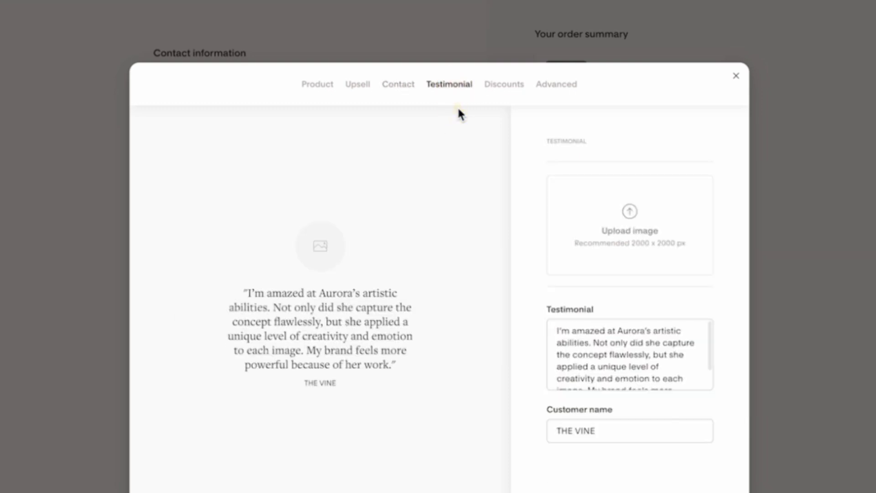
Review the checkout's discount codes and its advanced link and handle settings, and close the setup
{"action": "left_click", "coordinate": [518, 97]}
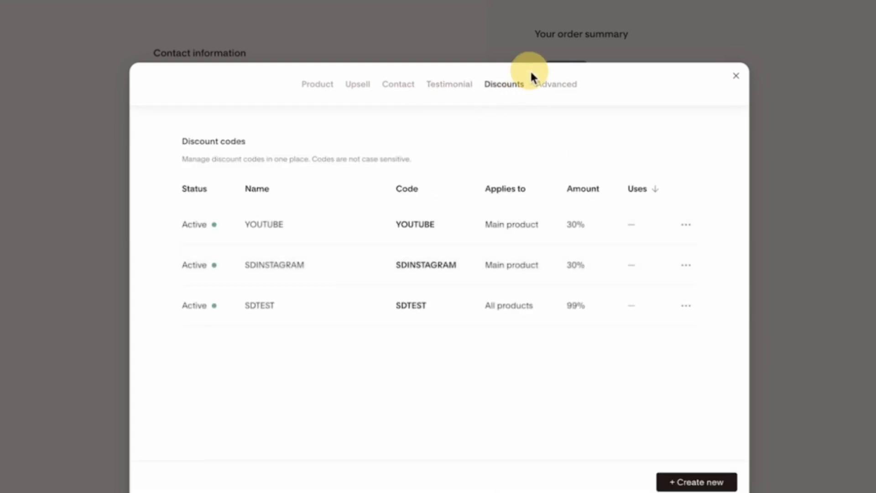
{"action": "left_click", "coordinate": [552, 86]}
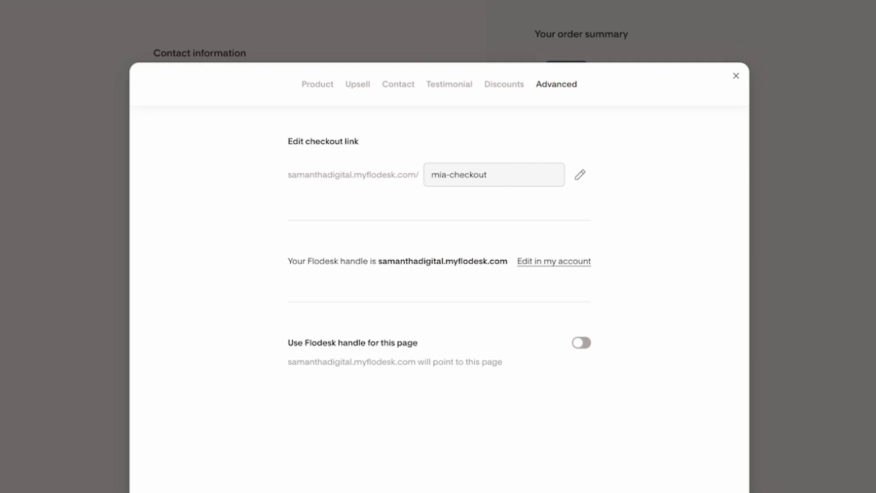
{"action": "left_click", "coordinate": [785, 165]}
Review the Mia checkout's delivery page, including the receipt and the website template access section
{"action": "left_click", "coordinate": [460, 53]}
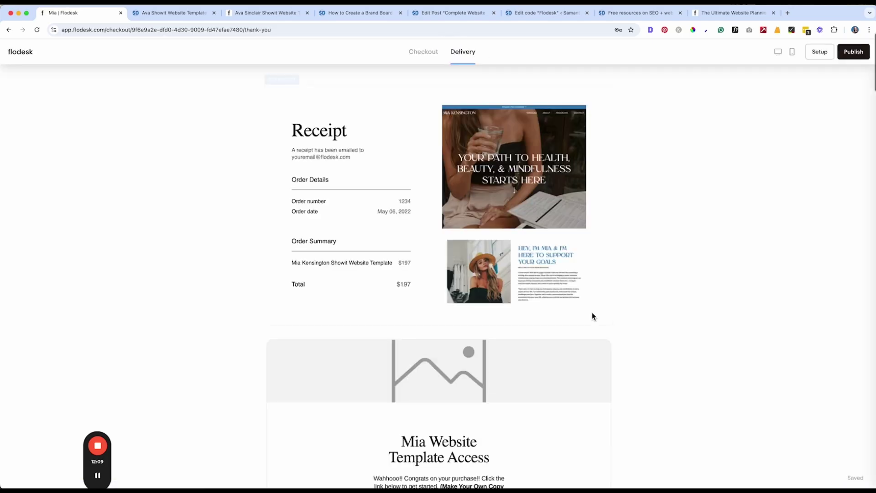
{"action": "scroll", "coordinate": [483, 195], "scroll_direction": "down", "scroll_amount": 8}
{"action": "scroll", "coordinate": [537, 397], "scroll_direction": "up", "scroll_amount": 8}
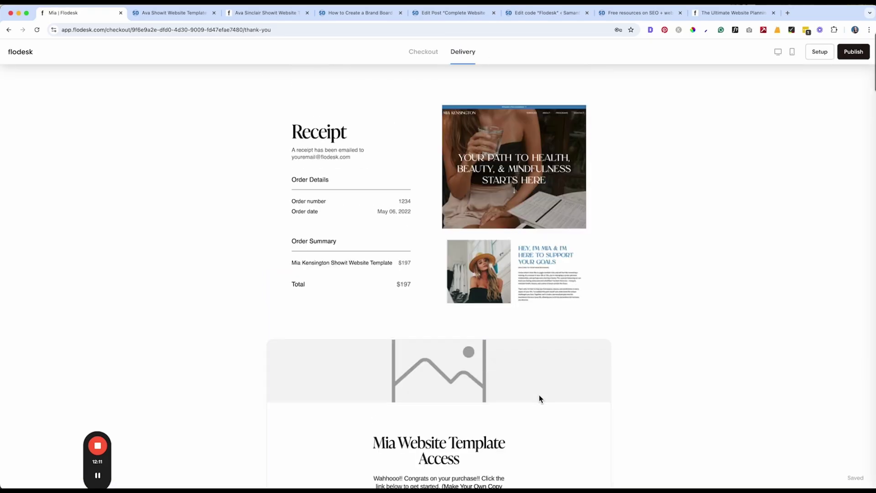
{"action": "scroll", "coordinate": [412, 205], "scroll_direction": "down", "scroll_amount": 5}
Publish the Mia checkout and copy its published link, returning to the checkouts list
{"action": "left_click", "coordinate": [853, 52]}
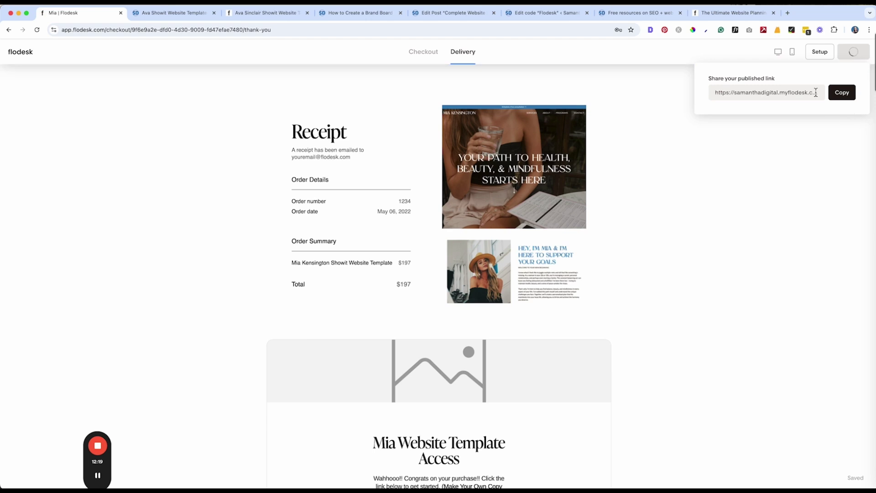
{"action": "left_click", "coordinate": [844, 99]}
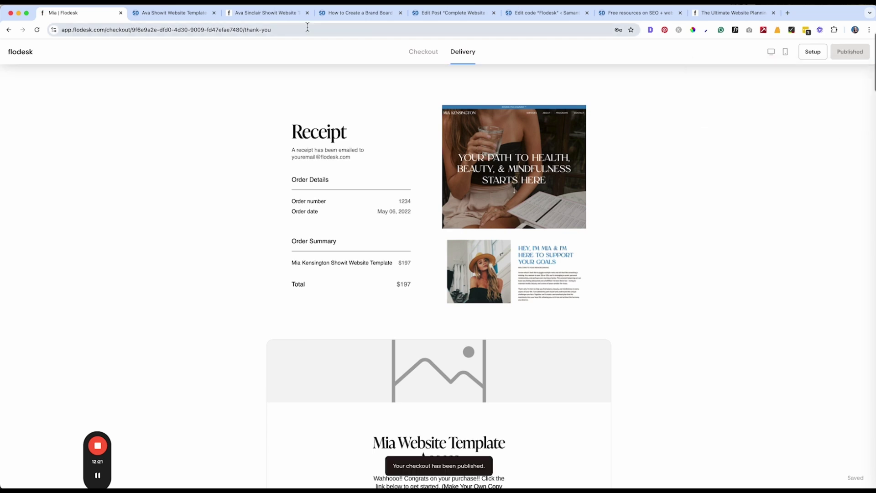
{"action": "left_click", "coordinate": [163, 19]}
{"action": "left_click", "coordinate": [94, 20]}
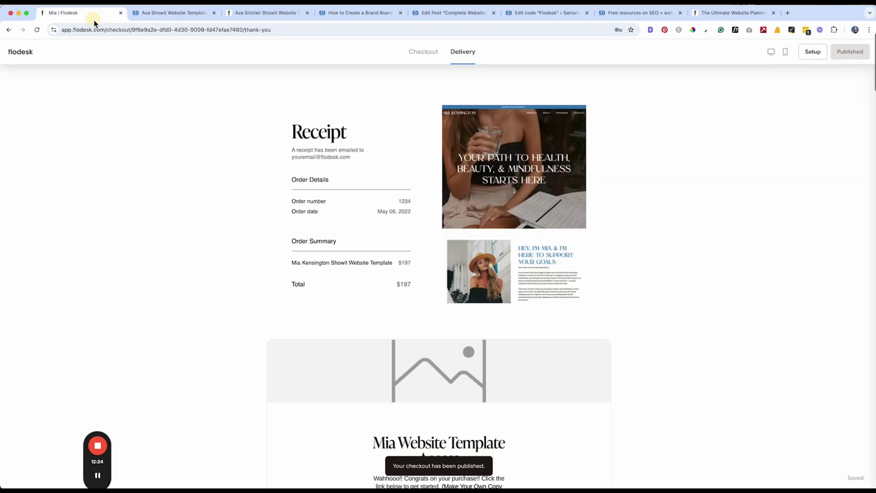
{"action": "left_click", "coordinate": [35, 52]}
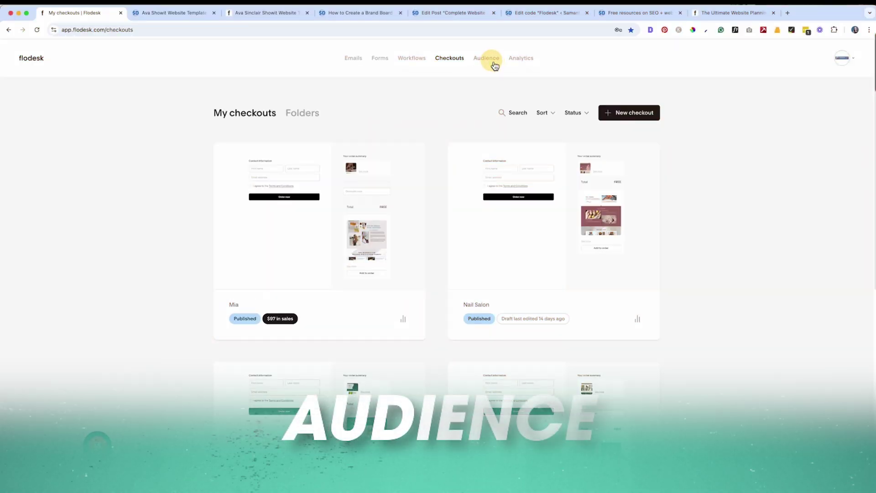
Open the audience's subscriber list and explore the options for adding subscribers, including uploading a CSV
{"action": "left_click", "coordinate": [492, 58]}
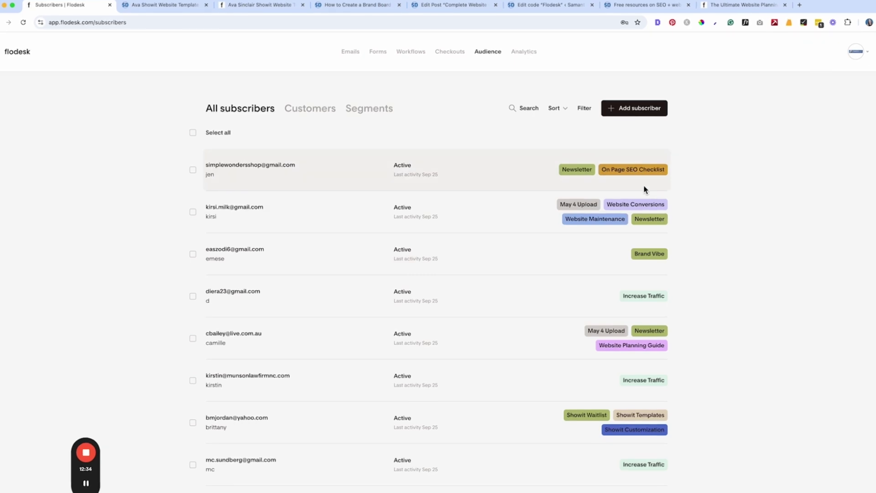
{"action": "left_click", "coordinate": [648, 110]}
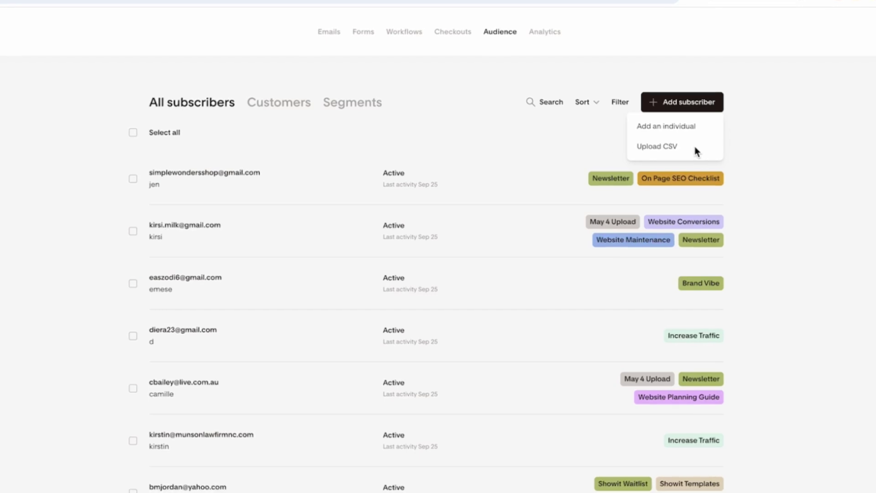
{"action": "left_click", "coordinate": [680, 151]}
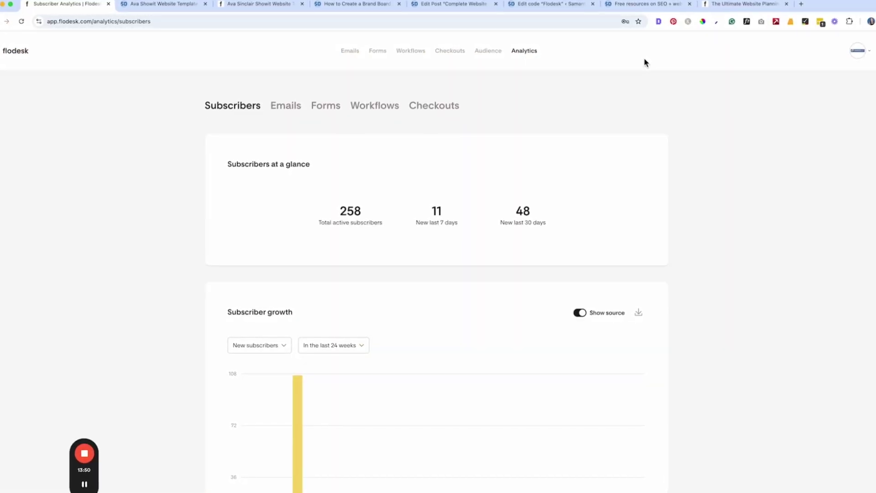
Review the subscriber analytics, including subscriber growth, recent activity and subscribers by source
{"action": "scroll", "coordinate": [593, 225], "scroll_direction": "down", "scroll_amount": 10}
{"action": "scroll", "coordinate": [604, 271], "scroll_direction": "up", "scroll_amount": 10}
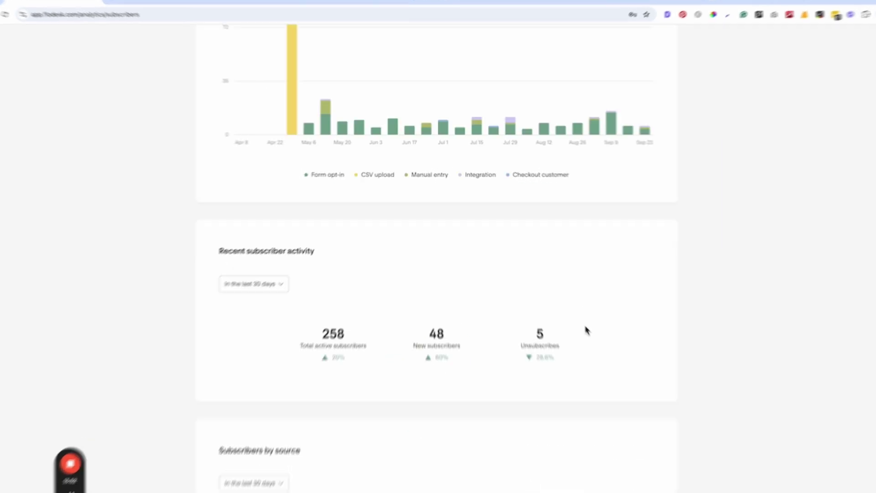